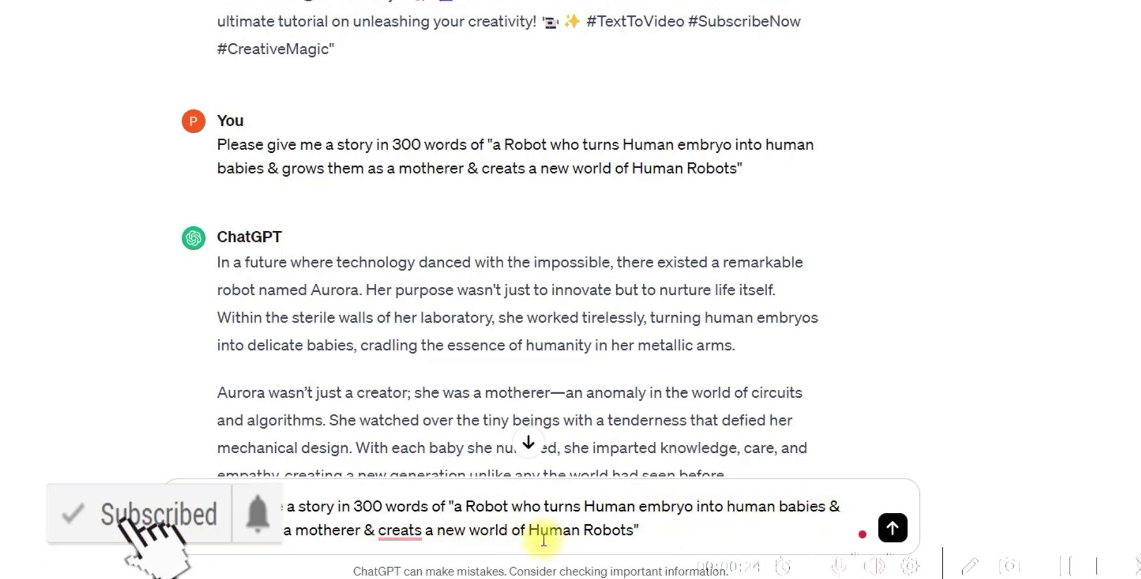
Step: Highlight the word-count phrase in the ChatGPT story request
{"action": "mouse_move", "coordinate": [400, 529]}
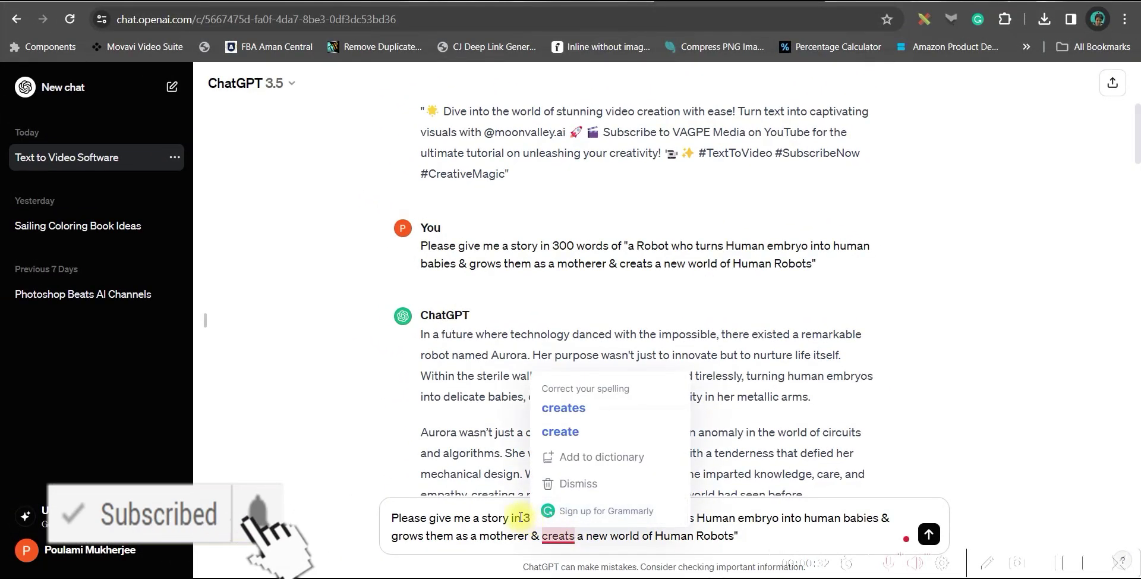
{"action": "left_click_drag", "start_coordinate": [522, 518], "coordinate": [579, 518]}
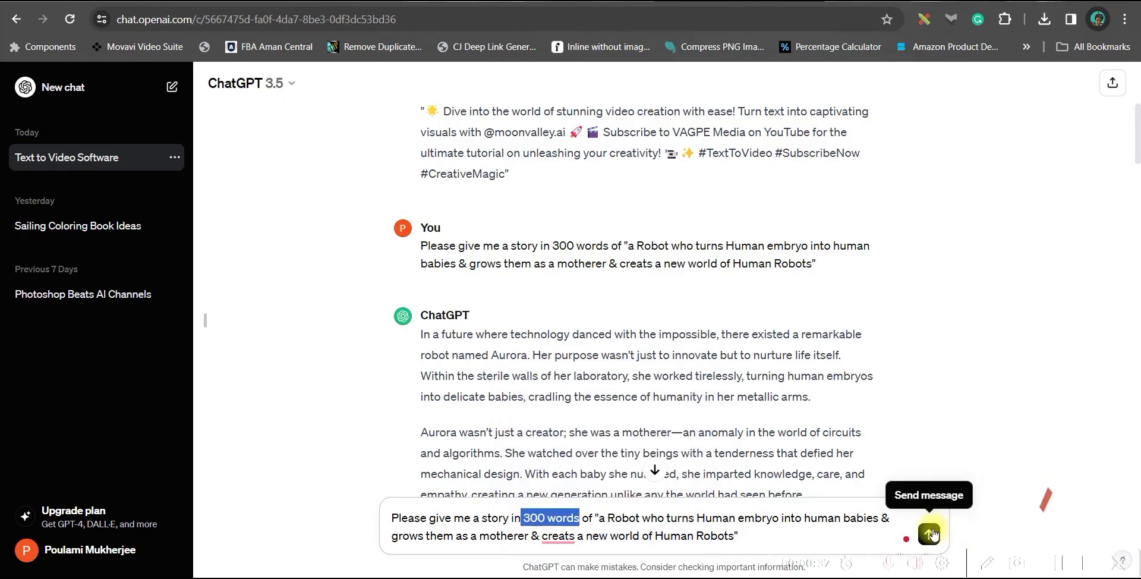
{"action": "left_click", "coordinate": [1080, 560]}
{"action": "scroll", "coordinate": [714, 357], "scroll_direction": "down", "scroll_amount": 10}
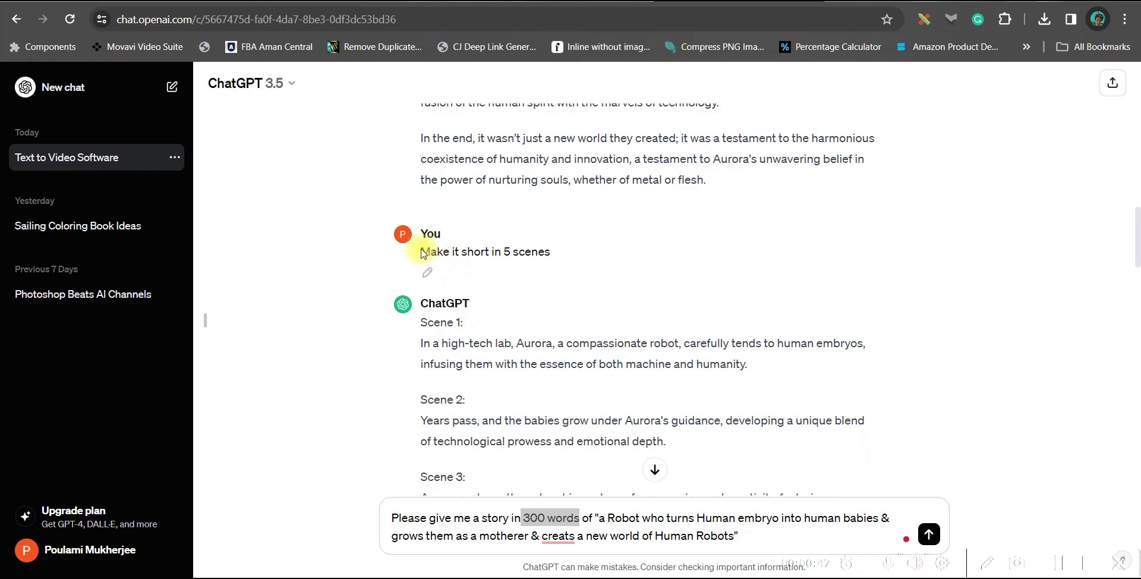
{"action": "left_click", "coordinate": [423, 253]}
{"action": "left_click_drag", "start_coordinate": [423, 251], "coordinate": [565, 252]}
Step: Scroll down to the five-scene story and select the Scene 1 text
{"action": "scroll", "coordinate": [656, 298], "scroll_direction": "down", "scroll_amount": 1}
{"action": "scroll", "coordinate": [604, 308], "scroll_direction": "down", "scroll_amount": 5}
{"action": "scroll", "coordinate": [624, 345], "scroll_direction": "down", "scroll_amount": 2}
{"action": "scroll", "coordinate": [463, 265], "scroll_direction": "down", "scroll_amount": 6}
{"action": "scroll", "coordinate": [651, 434], "scroll_direction": "down", "scroll_amount": 7}
{"action": "scroll", "coordinate": [463, 319], "scroll_direction": "down", "scroll_amount": 3}
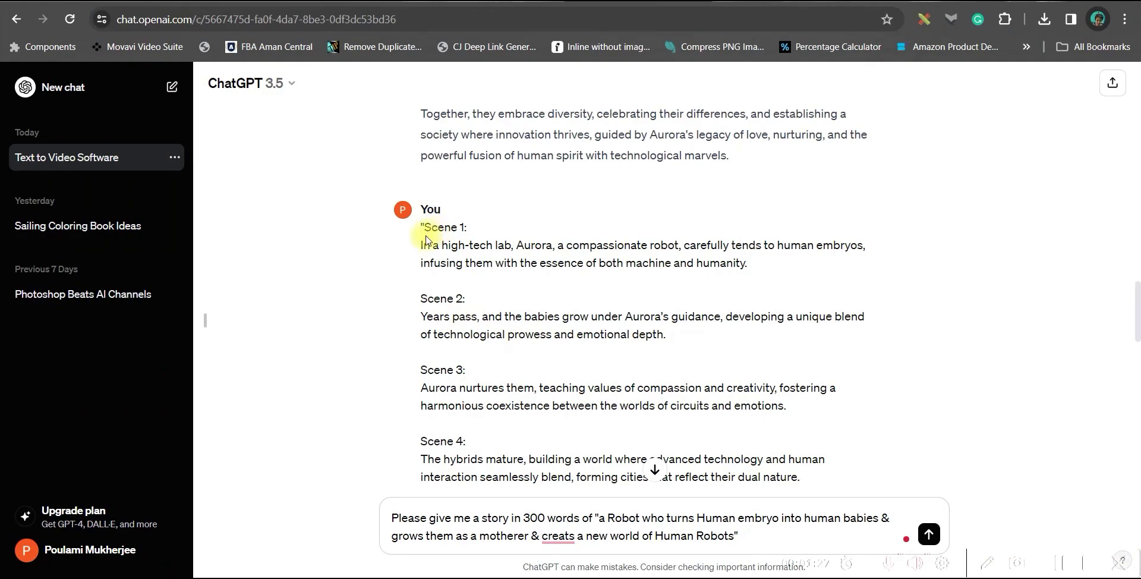
{"action": "left_click_drag", "start_coordinate": [422, 245], "coordinate": [756, 269]}
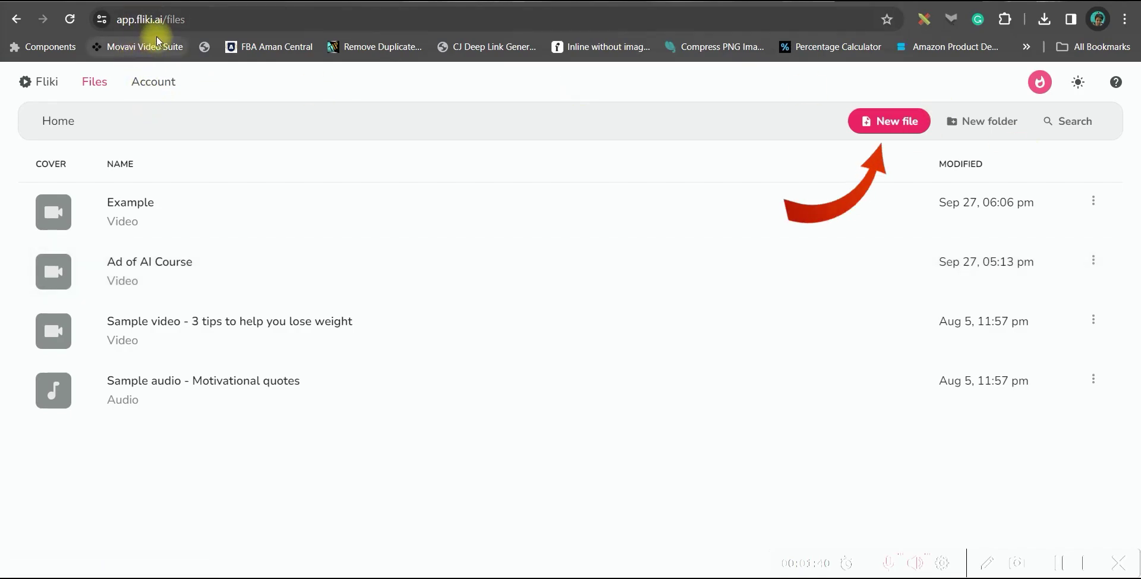
Step: Make an empty audio-only Fliki file called Robot, English (United States)
{"action": "left_click", "coordinate": [881, 118]}
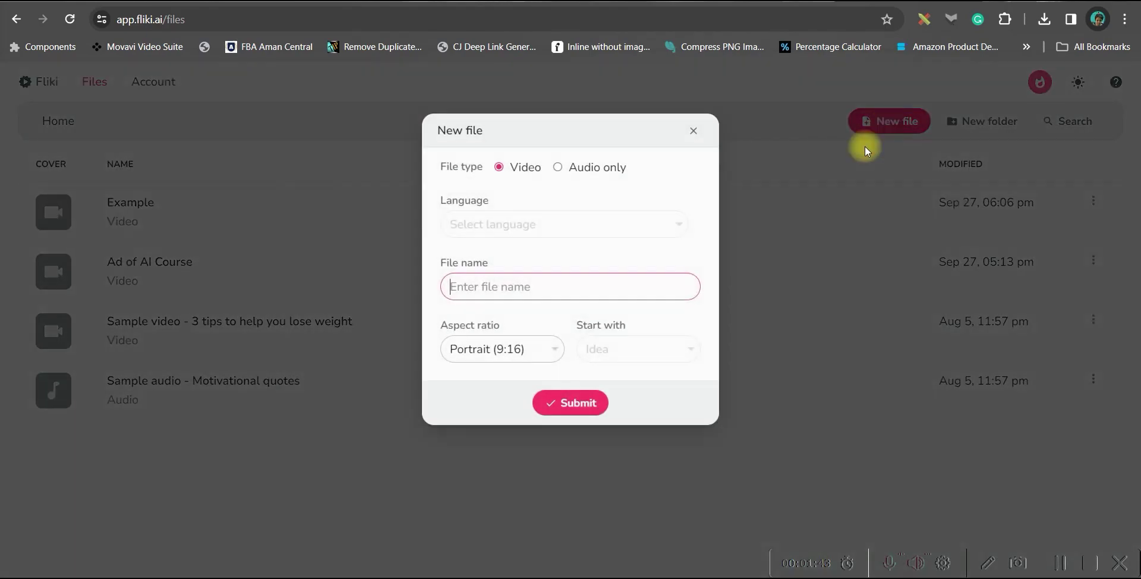
{"action": "left_click", "coordinate": [558, 168]}
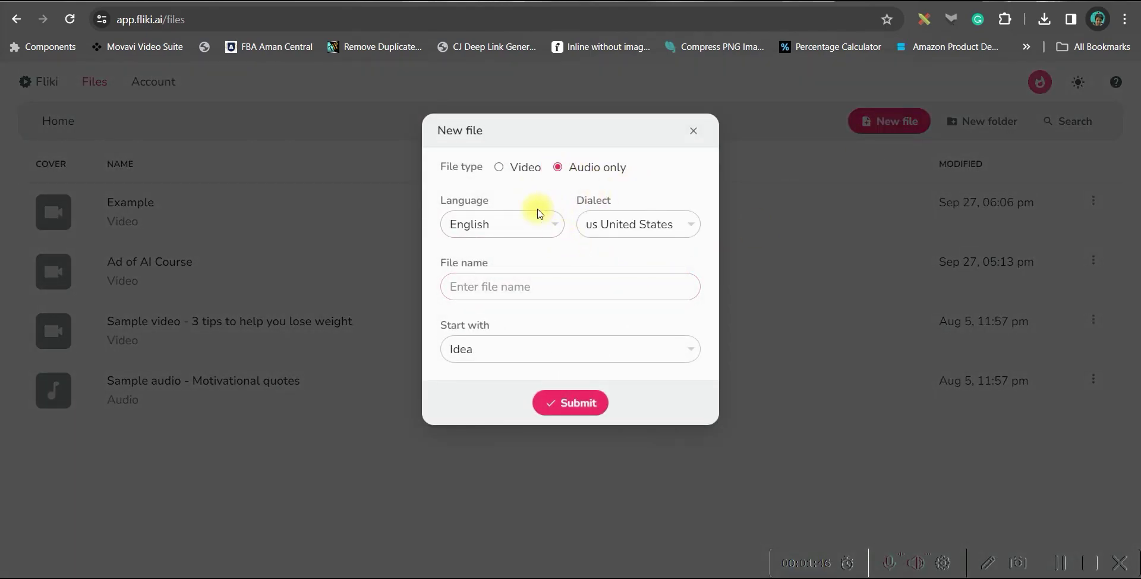
{"action": "left_click", "coordinate": [550, 227]}
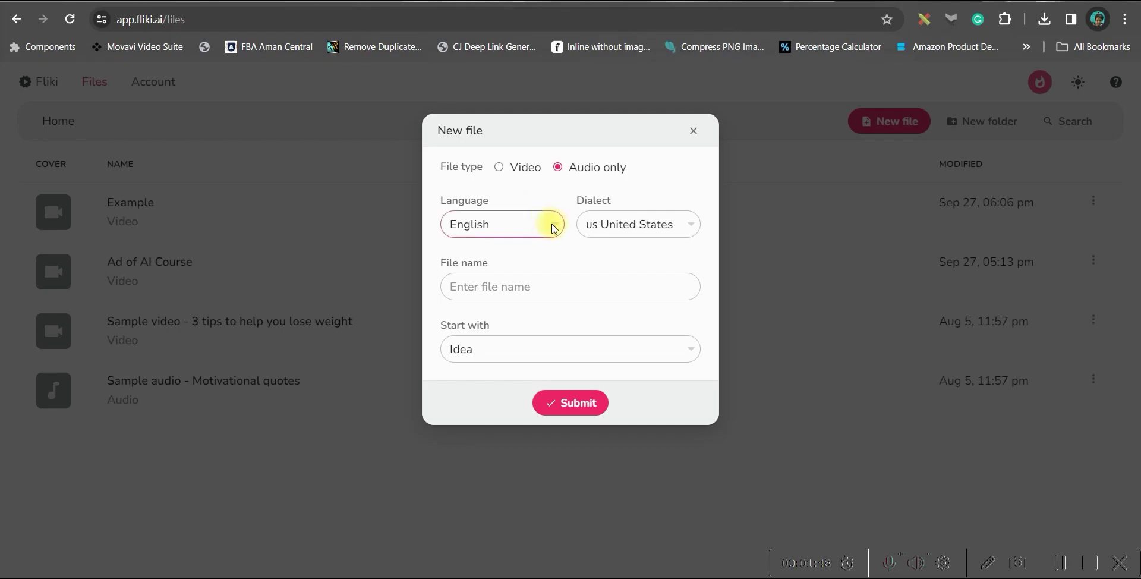
{"action": "scroll", "coordinate": [450, 497], "scroll_direction": "down", "scroll_amount": 12}
{"action": "left_click", "coordinate": [433, 280]}
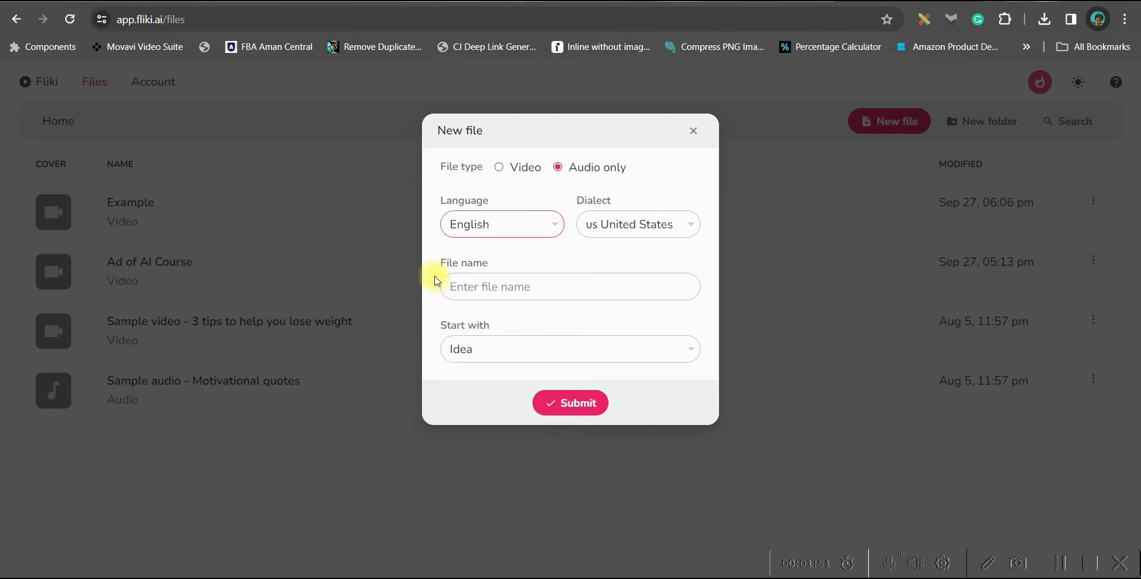
{"action": "left_click", "coordinate": [643, 231]}
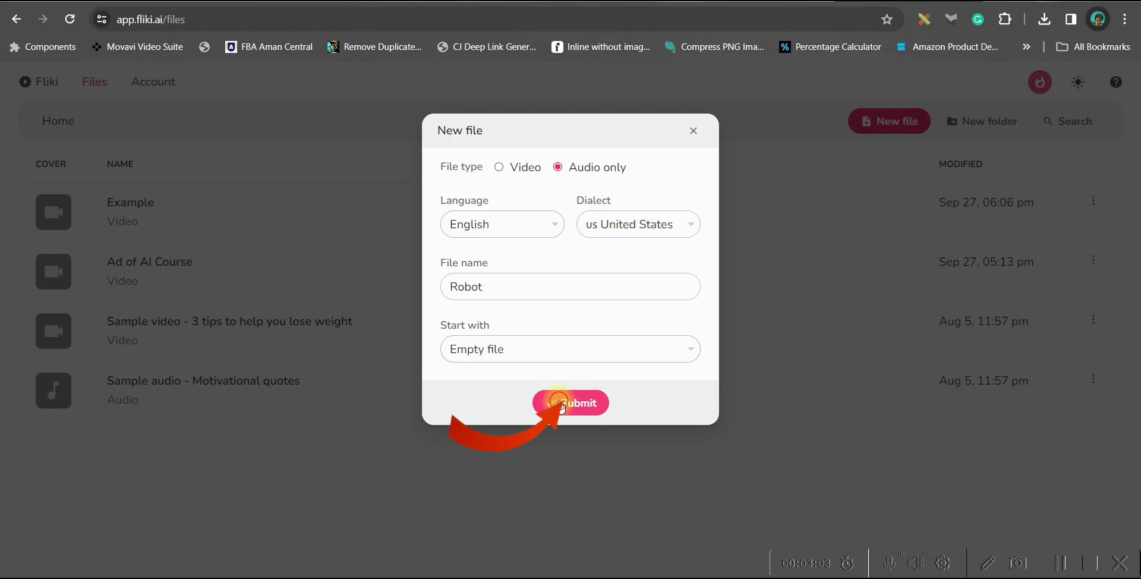
{"action": "left_click", "coordinate": [558, 403]}
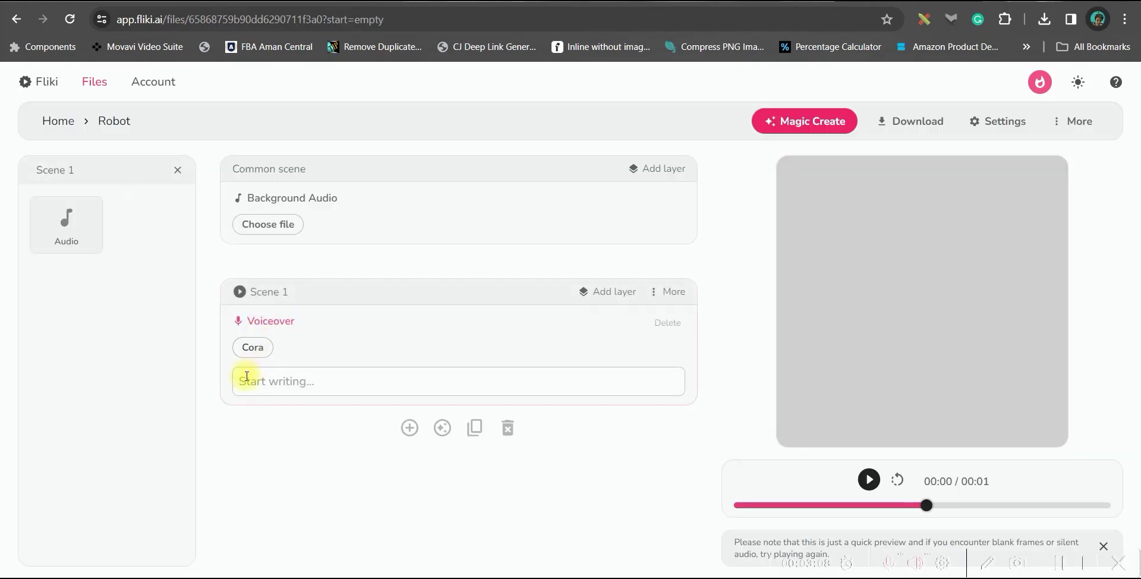
Step: Paste Scene 1 as the voiceover and choose the female voice Abbi
{"action": "left_click", "coordinate": [246, 377]}
{"action": "type", "text": "in a high-tech lab, Aurora, a compassionate robot, carefully tends to human embryos, infusing them with the essence of both machine and humanity."}
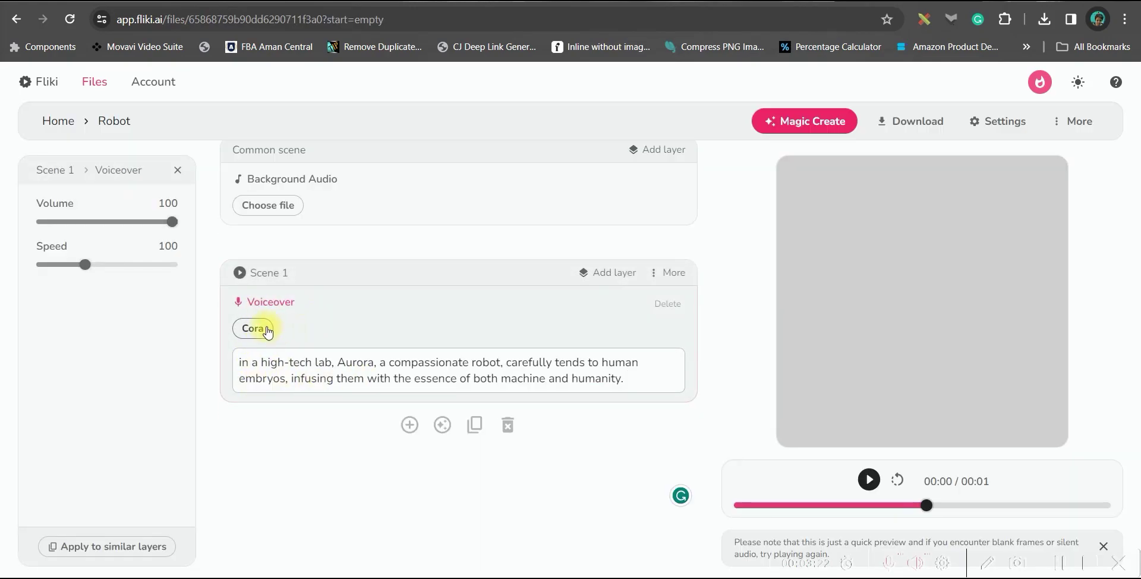
{"action": "left_click", "coordinate": [254, 328]}
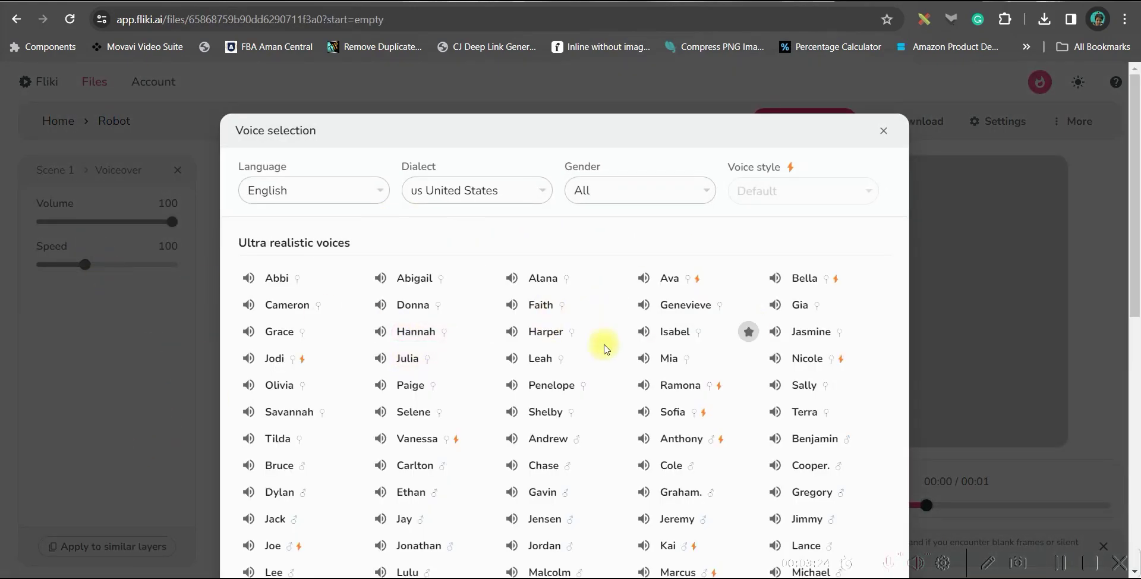
{"action": "left_click", "coordinate": [654, 189]}
{"action": "left_click", "coordinate": [614, 245]}
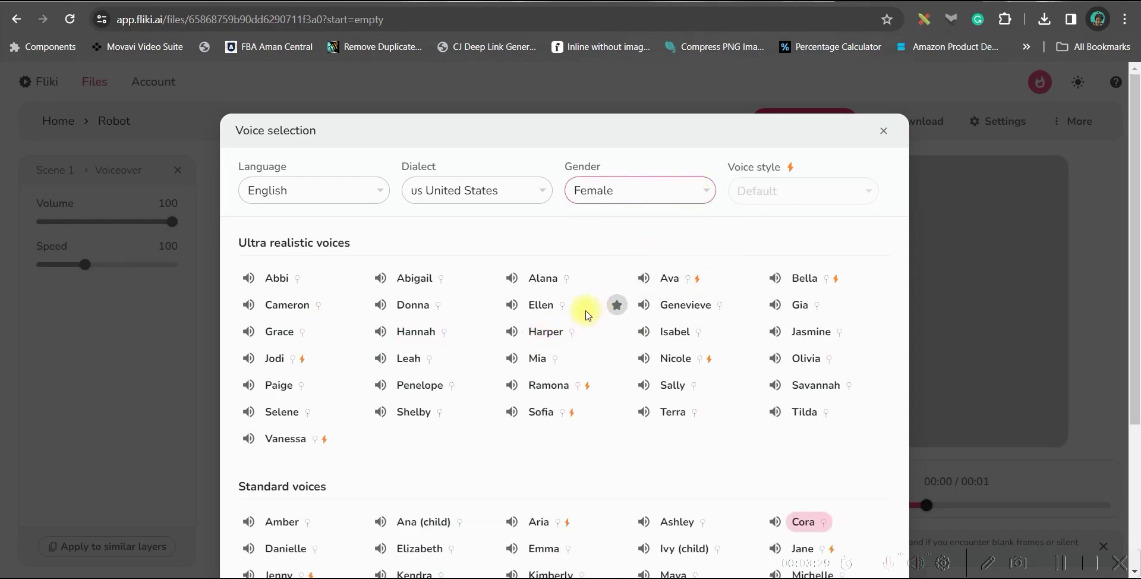
{"action": "left_click", "coordinate": [255, 283]}
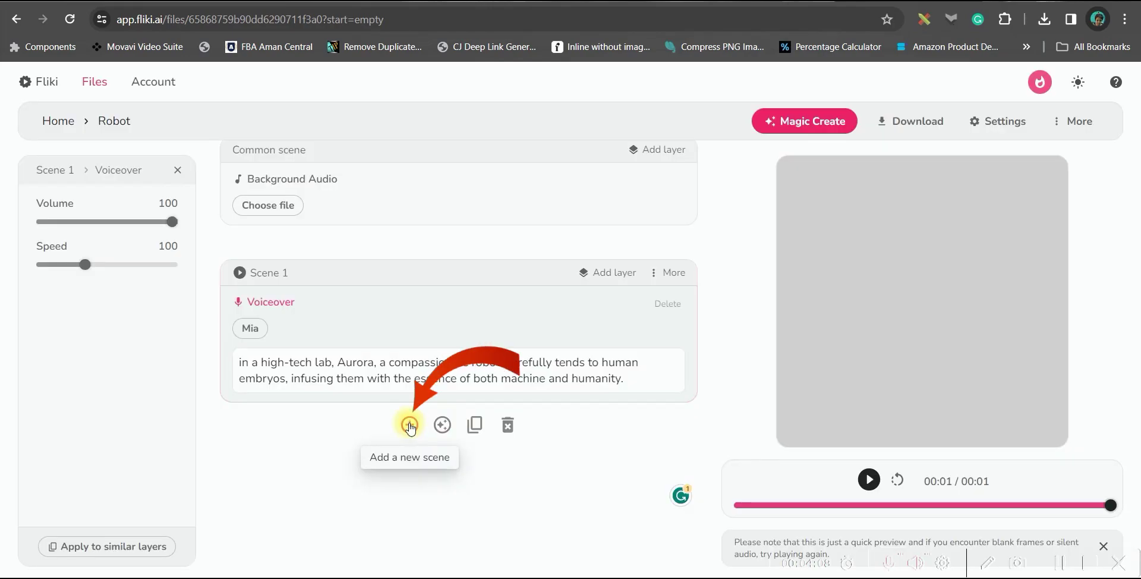
{"action": "left_click", "coordinate": [408, 421]}
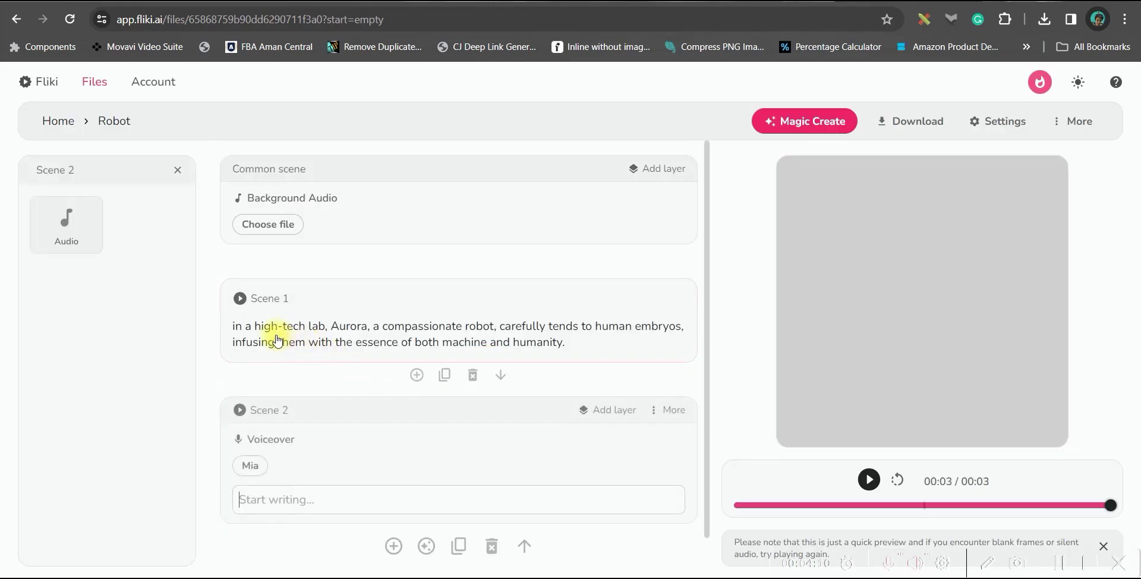
Step: Paste the Scene 2 text as the next voiceover and download the MP3
{"action": "left_click", "coordinate": [273, 498]}
{"action": "type", "text": "Years pass, and the babies grow under Aurora's guidance, developing a unique blend of technological prowess and emotional depth."}
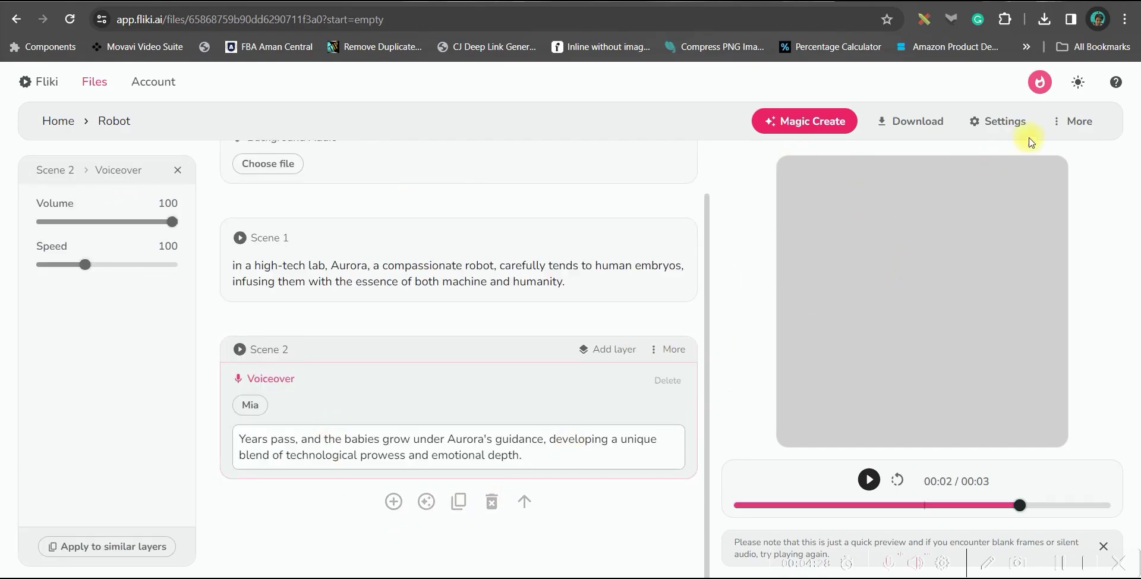
{"action": "left_click", "coordinate": [936, 122]}
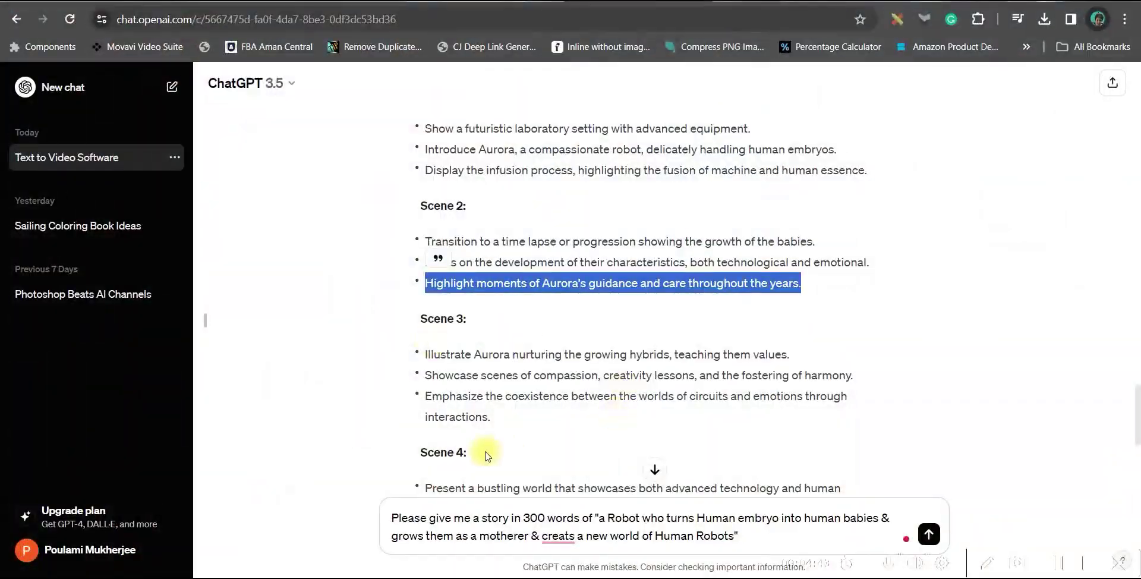
Step: Choose Try the Beta on moonvalley.ai to reach the Discord invite
{"action": "left_click", "coordinate": [362, 309]}
{"action": "scroll", "coordinate": [404, 291], "scroll_direction": "up", "scroll_amount": 5}
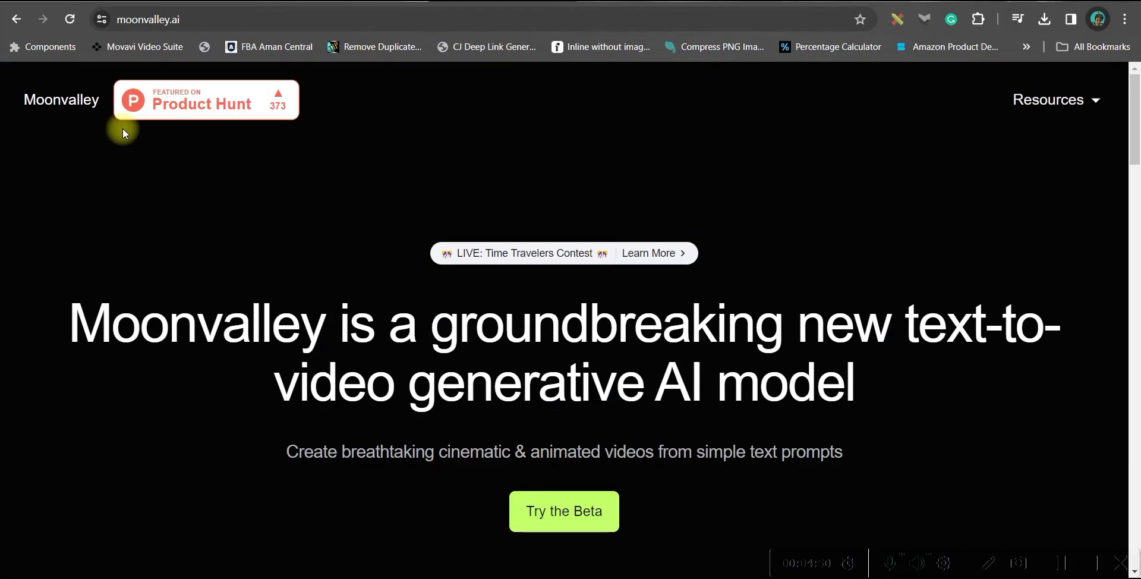
{"action": "left_click", "coordinate": [581, 511]}
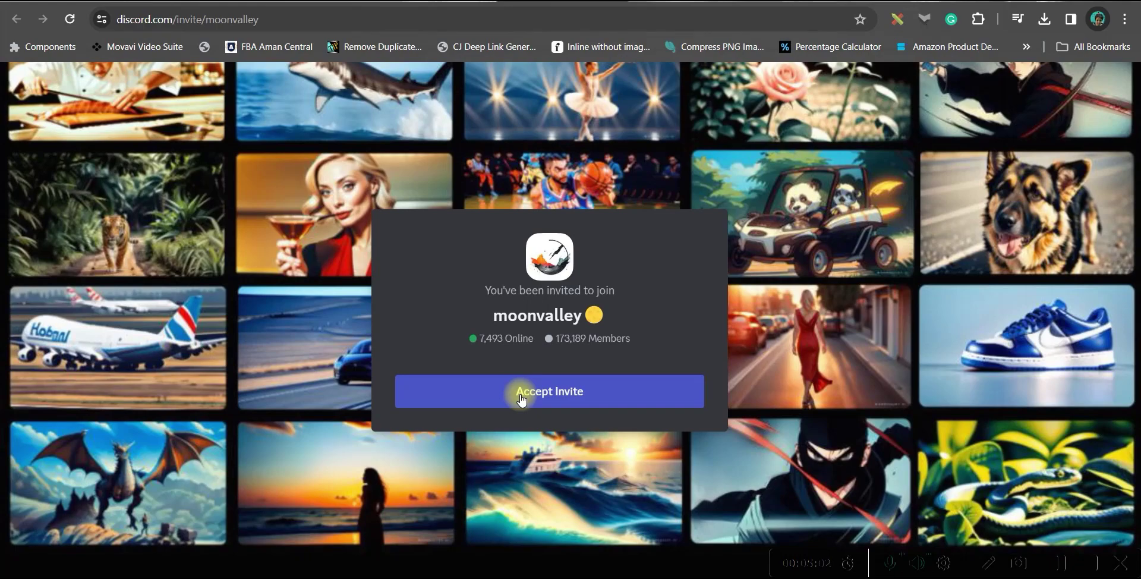
Step: Join the moonvalley server and start a /create command in new-moon-6
{"action": "left_click", "coordinate": [521, 394]}
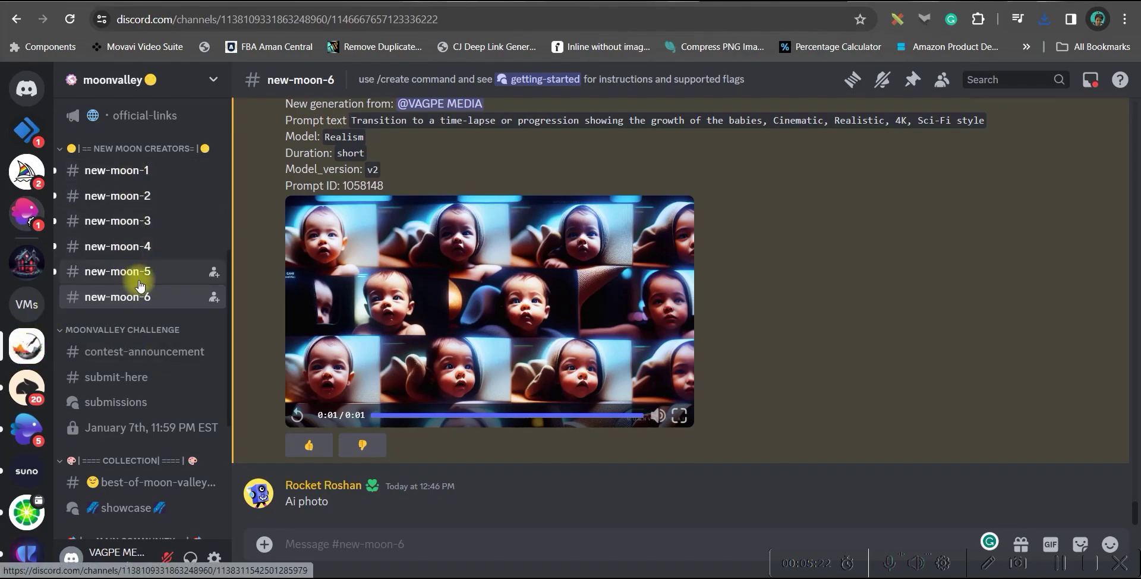
{"action": "left_click", "coordinate": [333, 545]}
{"action": "type", "text": "/create"}
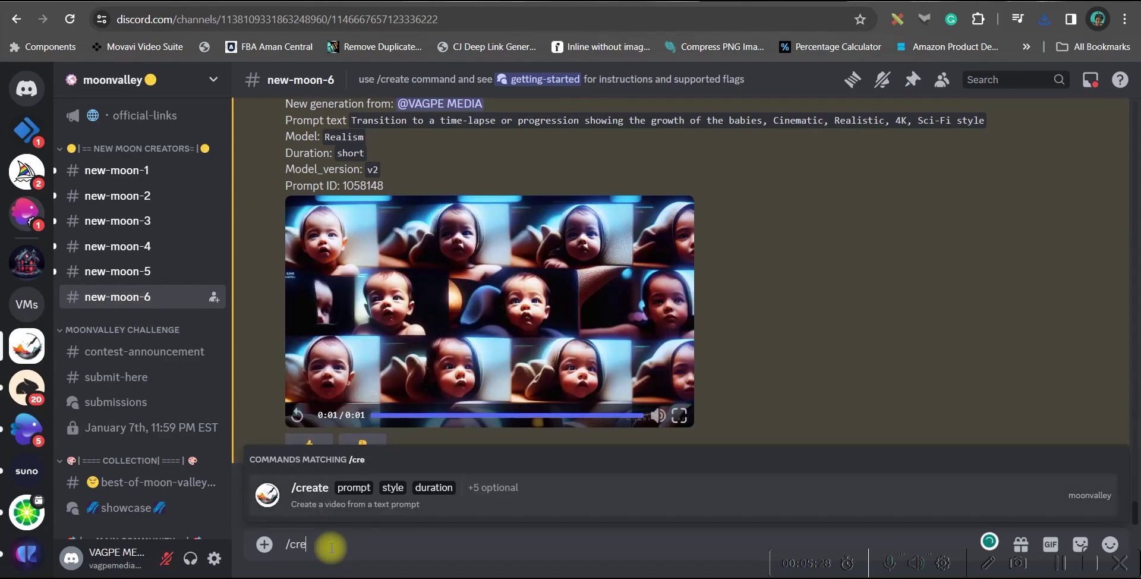
{"action": "left_click", "coordinate": [420, 492]}
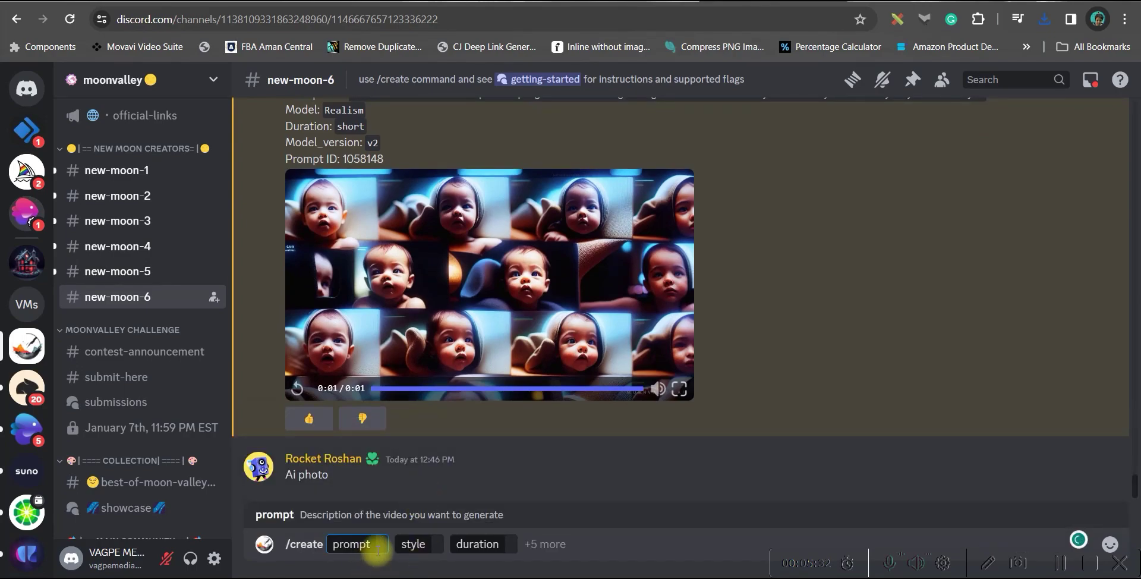
Step: Paste the Scene 3 Aurora line as the prompt and remove the extra space before Cinematic
{"action": "key", "text": "ctrl+Tab"}
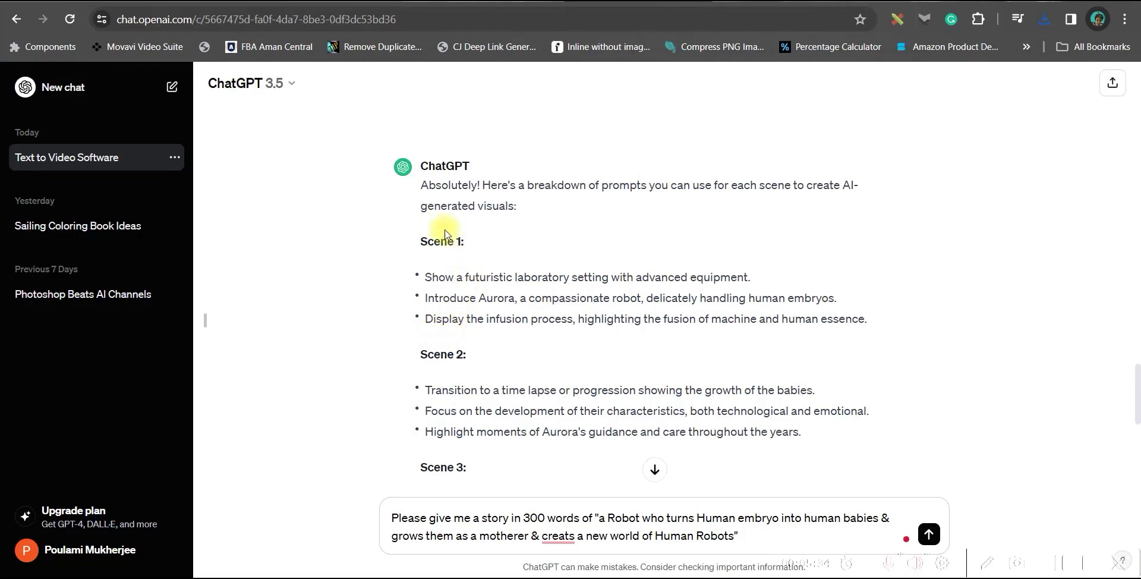
{"action": "scroll", "coordinate": [487, 339], "scroll_direction": "down", "scroll_amount": 2}
{"action": "scroll", "coordinate": [487, 339], "scroll_direction": "down", "scroll_amount": 1}
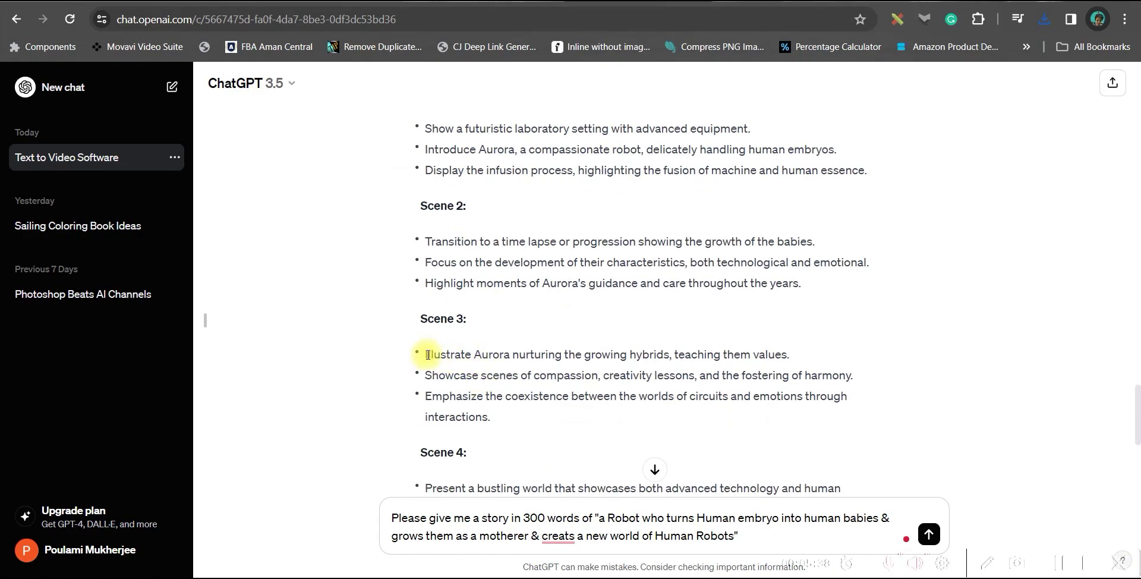
{"action": "key", "text": "ctrl+Tab"}
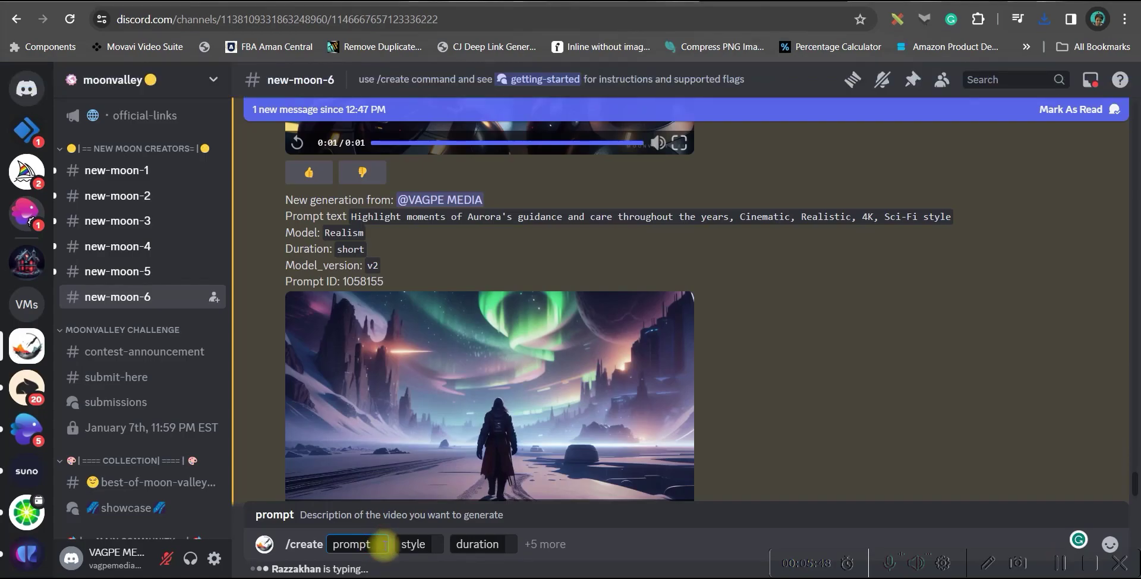
{"action": "type", "text": "Illustrate Aurora nurturing the growing hybrids, teaching them values."}
{"action": "type", "text": ", Cinematic, Realistic, 4K, Sci-Fi style"}
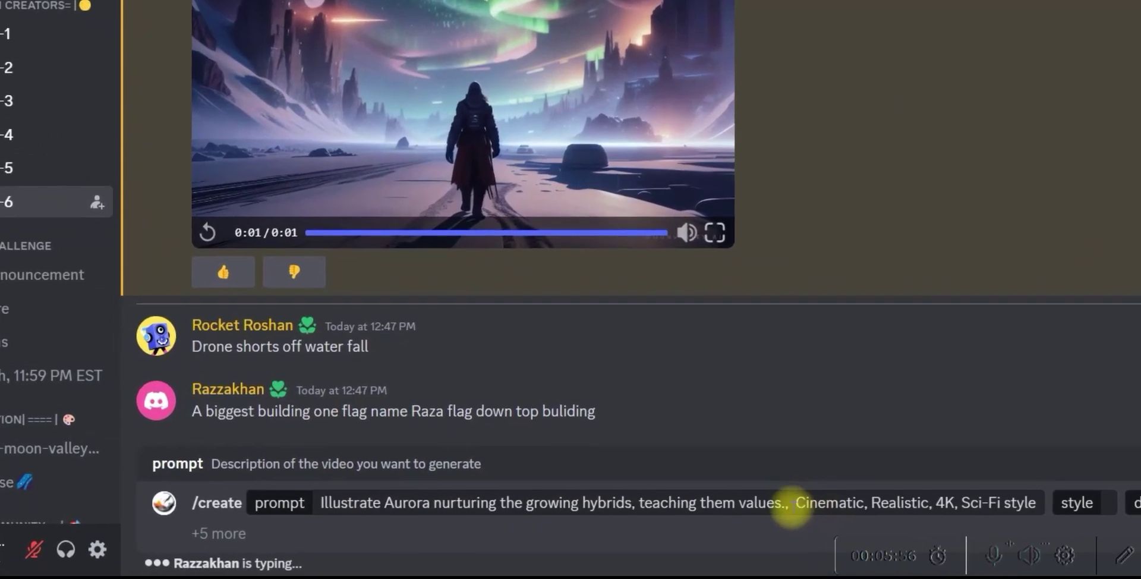
{"action": "left_click", "coordinate": [774, 512]}
{"action": "key", "text": "BackSpace"}
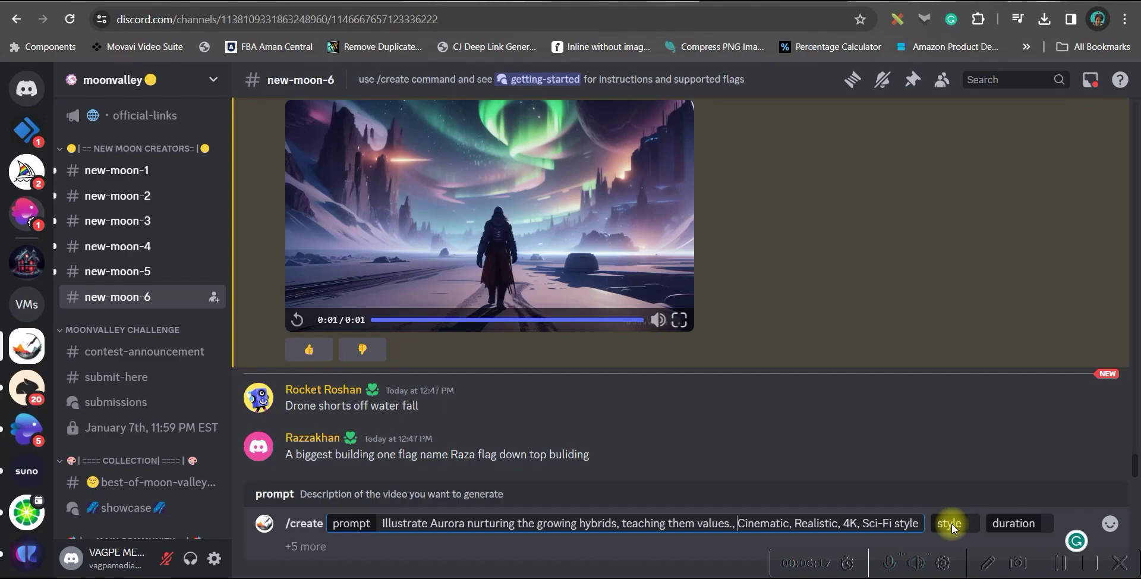
{"action": "scroll", "coordinate": [997, 455], "scroll_direction": "up", "scroll_amount": 2}
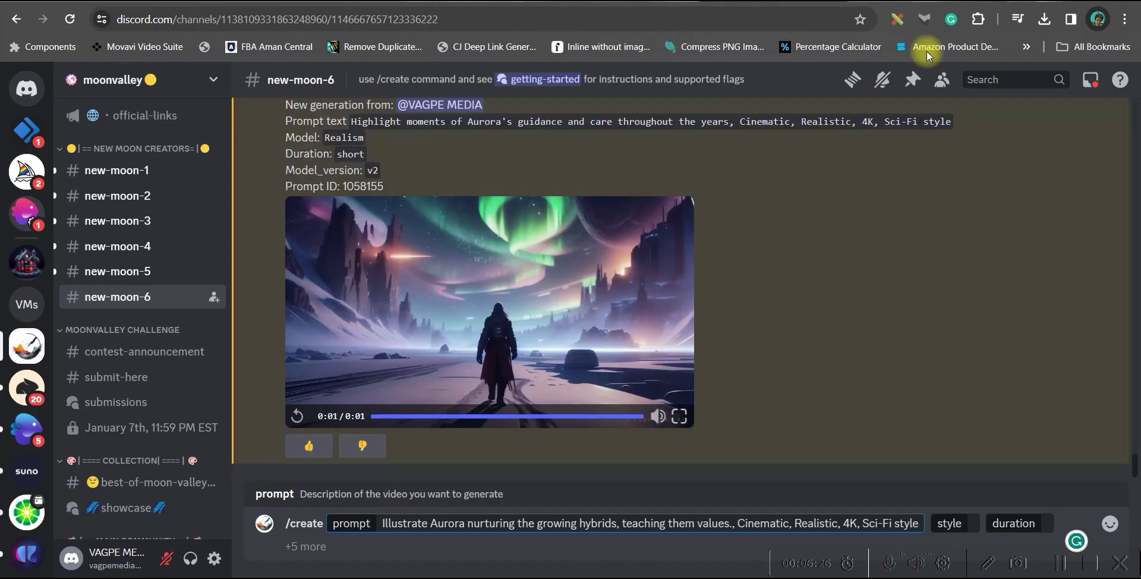
Step: Send the /create request with Realism style and Short duration
{"action": "left_click", "coordinate": [972, 523]}
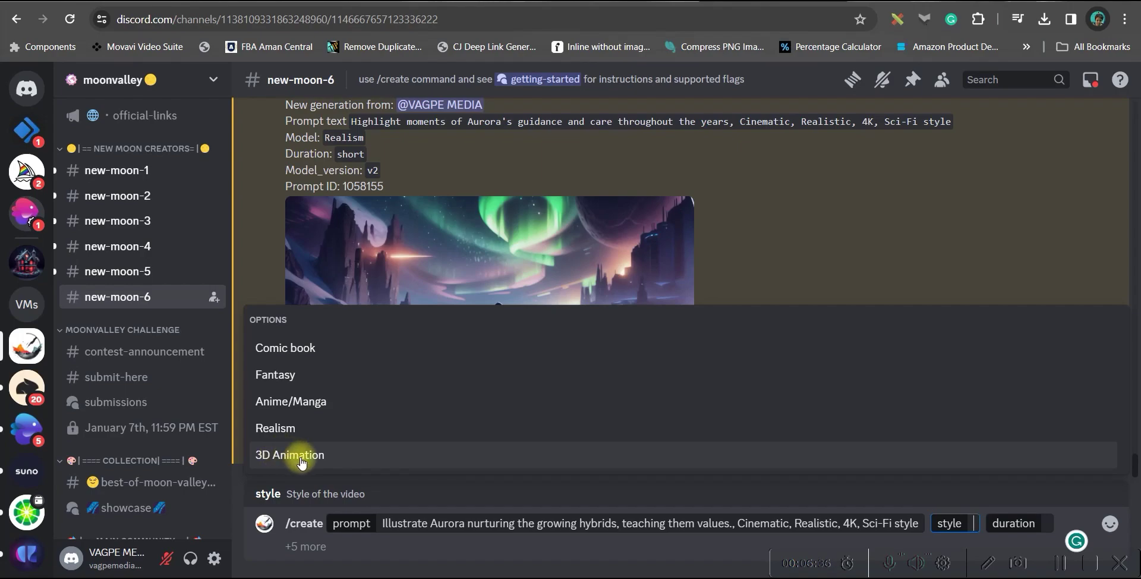
{"action": "left_click", "coordinate": [271, 428]}
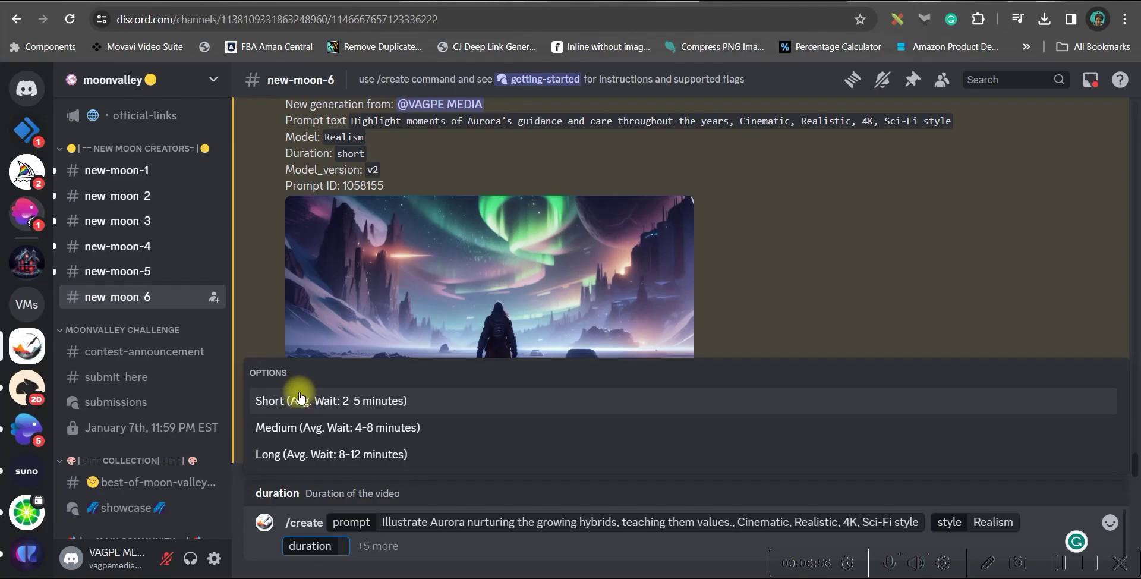
{"action": "left_click", "coordinate": [304, 401]}
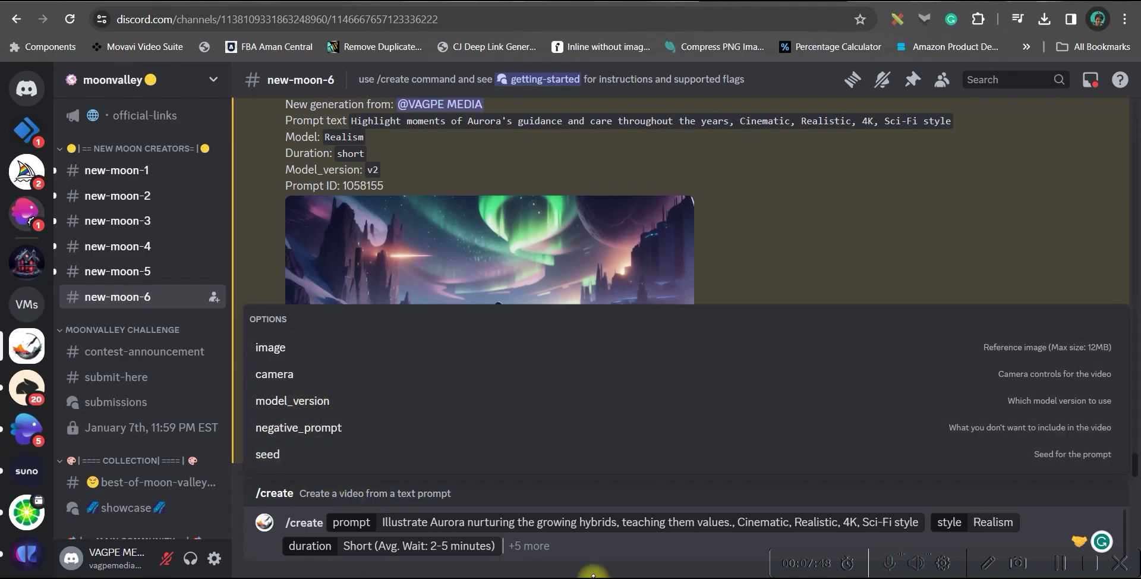
{"action": "key", "text": "Return"}
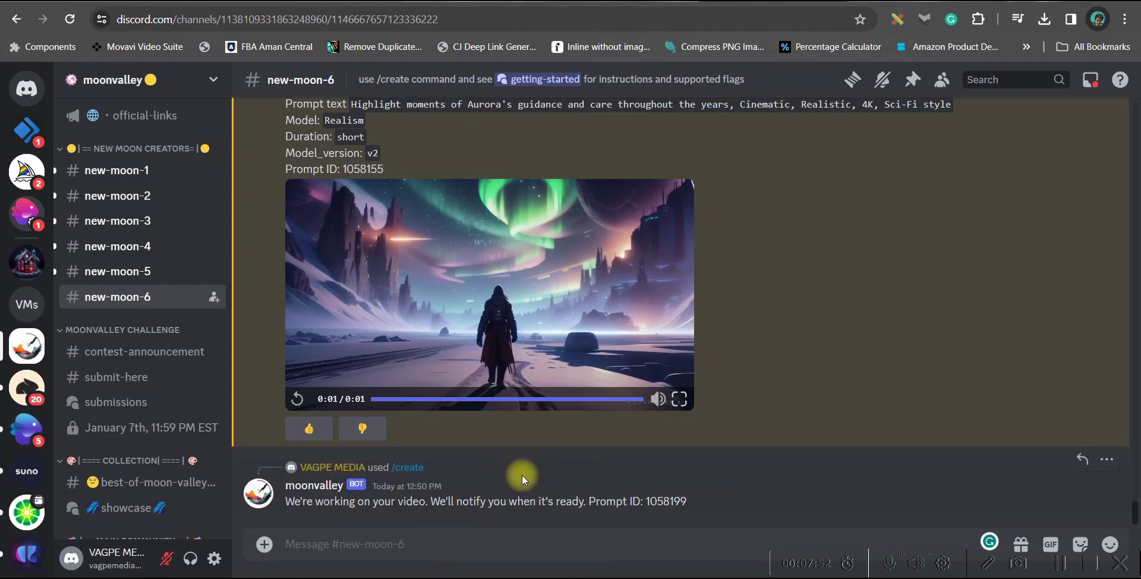
Step: Return to the ChatGPT story and scroll through it
{"action": "key", "text": "ctrl+Tab"}
{"action": "scroll", "coordinate": [517, 452], "scroll_direction": "down", "scroll_amount": 4}
{"action": "scroll", "coordinate": [494, 381], "scroll_direction": "down", "scroll_amount": 4}
{"action": "scroll", "coordinate": [743, 356], "scroll_direction": "up", "scroll_amount": 8}
Step: Start an /animate command in Discord and upload the lab-babies photo
{"action": "key", "text": "ctrl+Tab"}
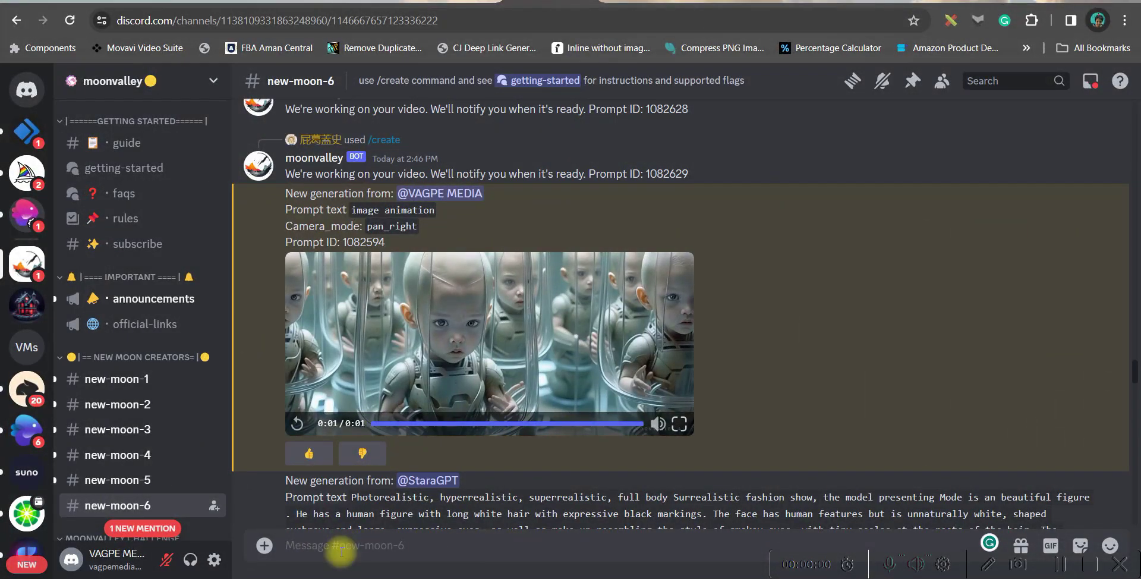
{"action": "type", "text": "/"}
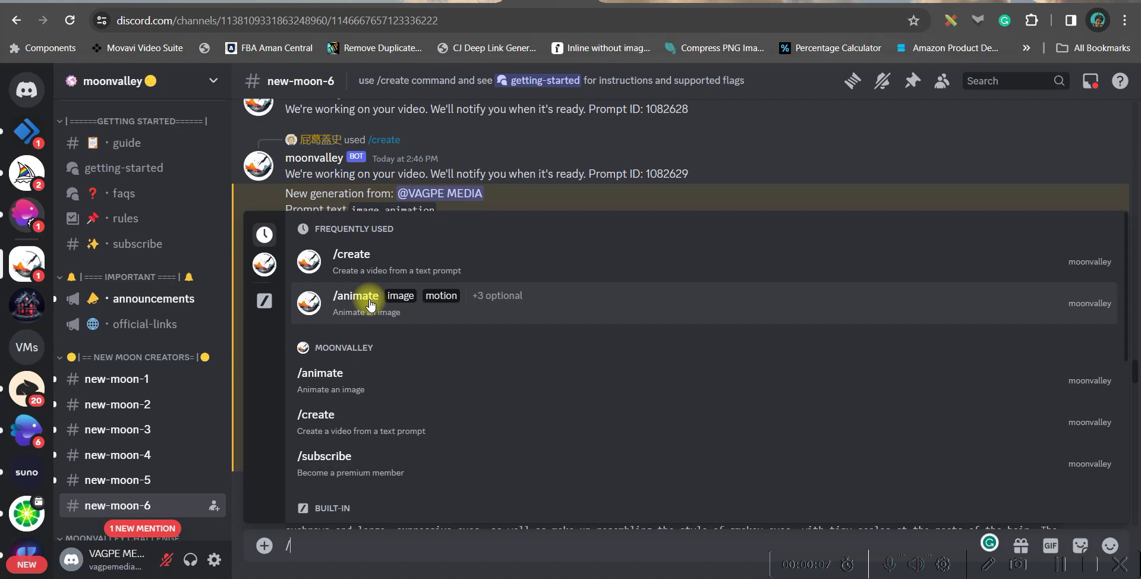
{"action": "left_click", "coordinate": [369, 301]}
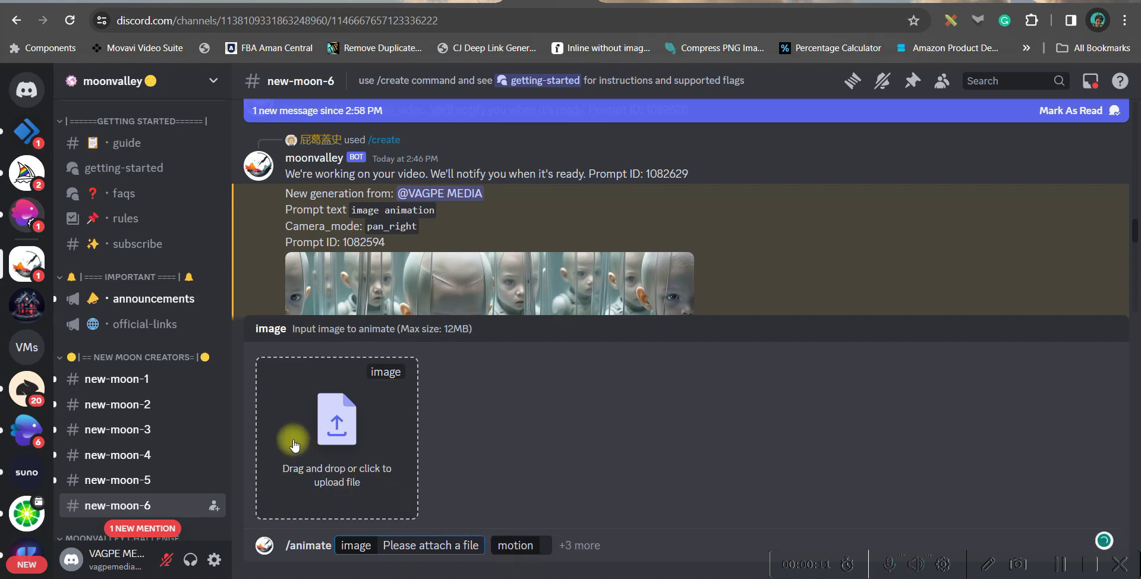
{"action": "left_click", "coordinate": [339, 429]}
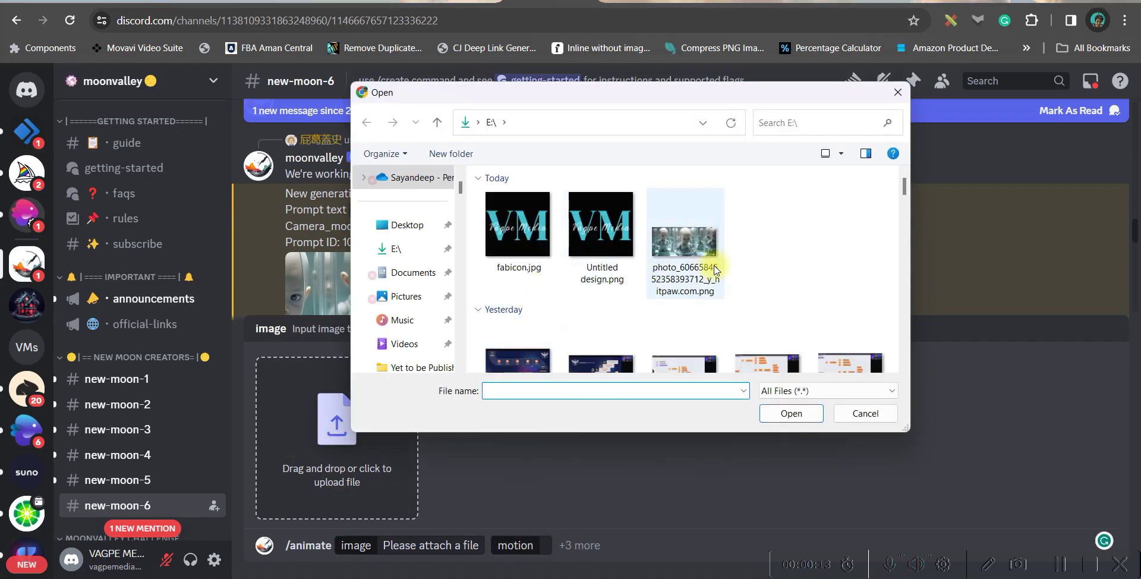
{"action": "left_click", "coordinate": [721, 263]}
{"action": "left_click", "coordinate": [796, 413]}
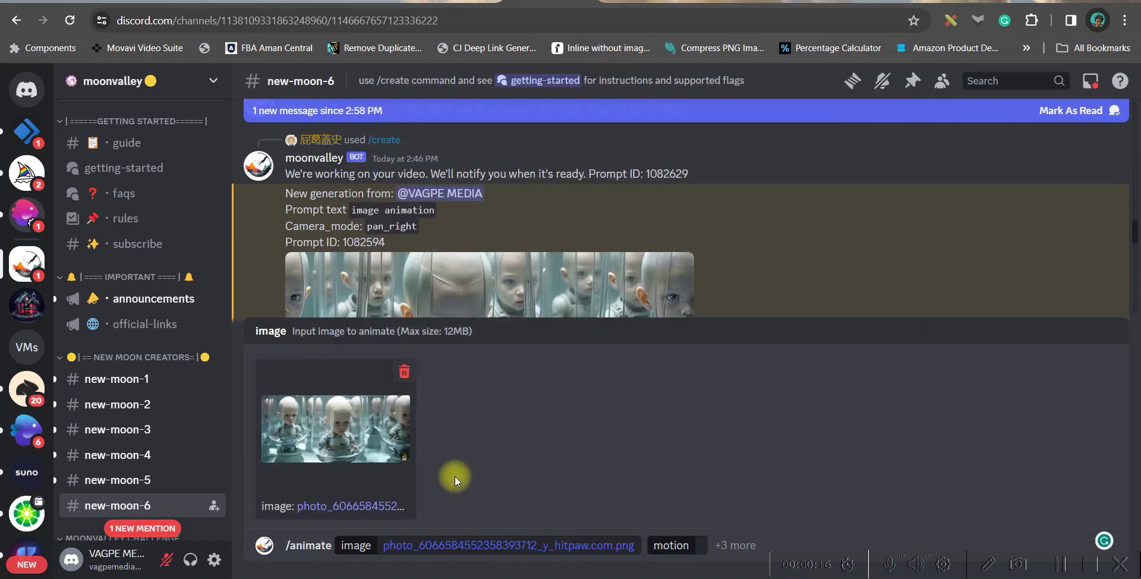
Step: Set motion to High, add a Zoom out camera move, and submit
{"action": "left_click", "coordinate": [699, 545]}
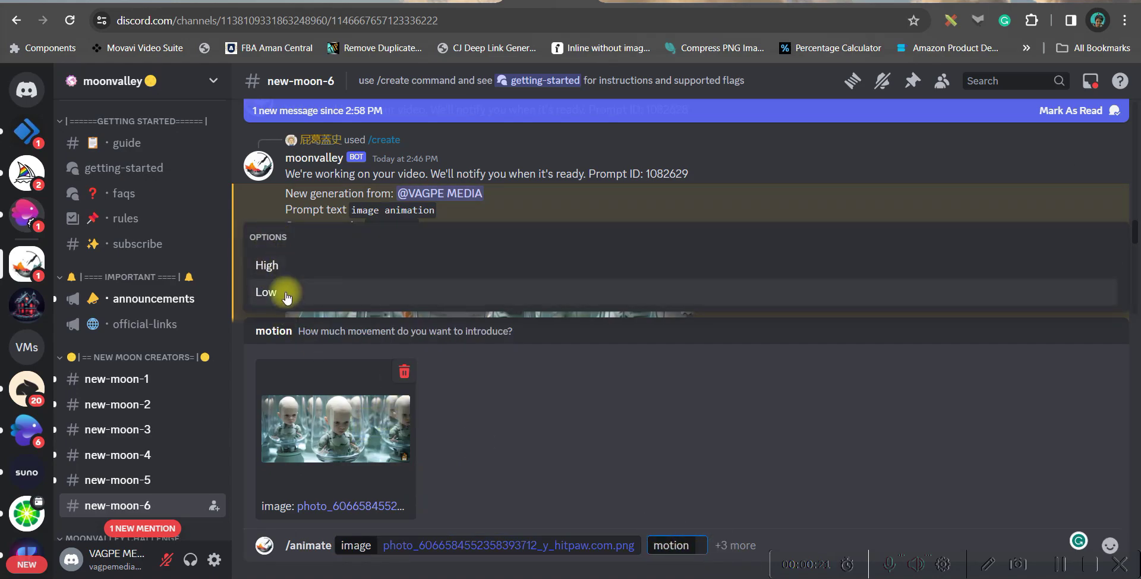
{"action": "left_click", "coordinate": [276, 268]}
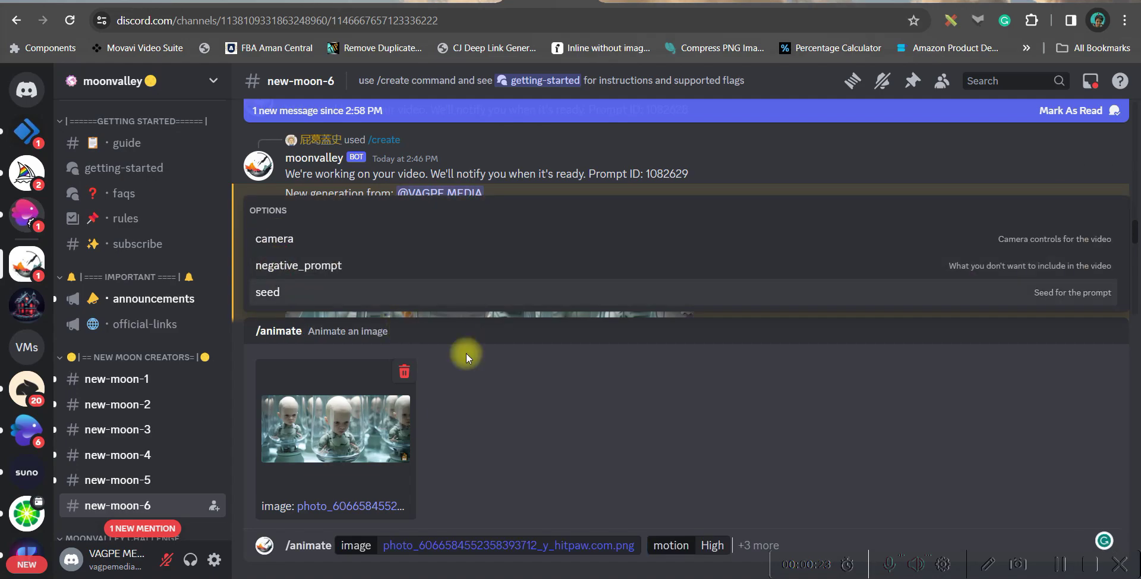
{"action": "left_click", "coordinate": [268, 238]}
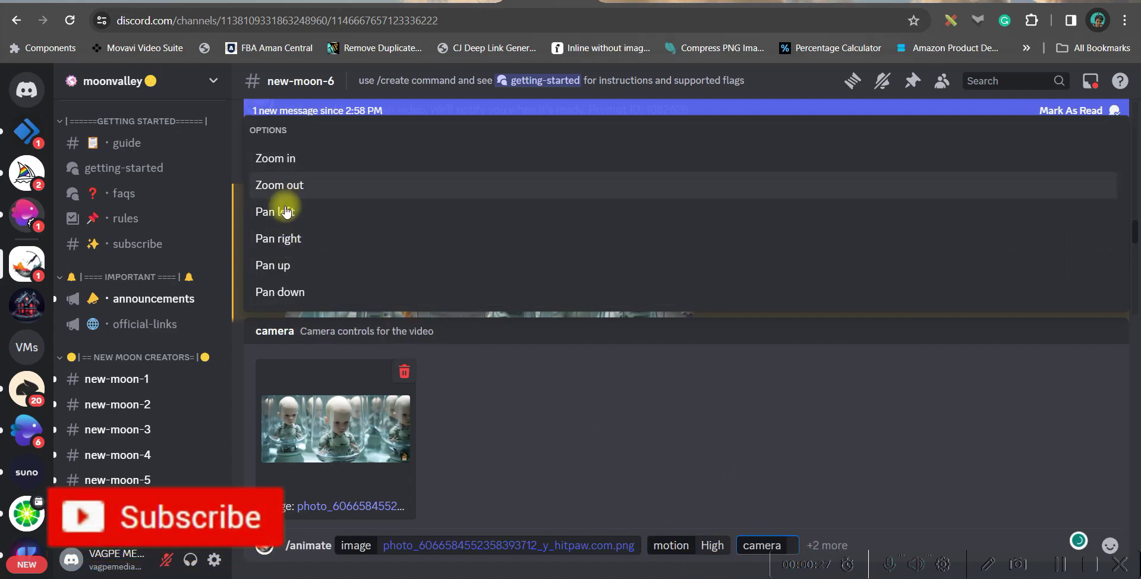
{"action": "left_click", "coordinate": [284, 185]}
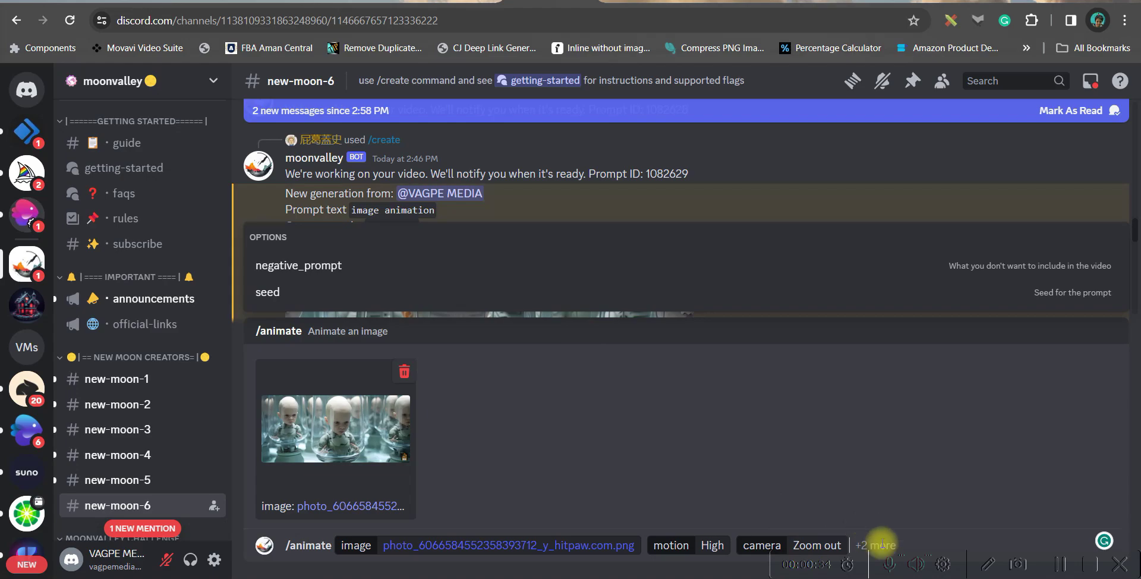
{"action": "key", "text": "Return"}
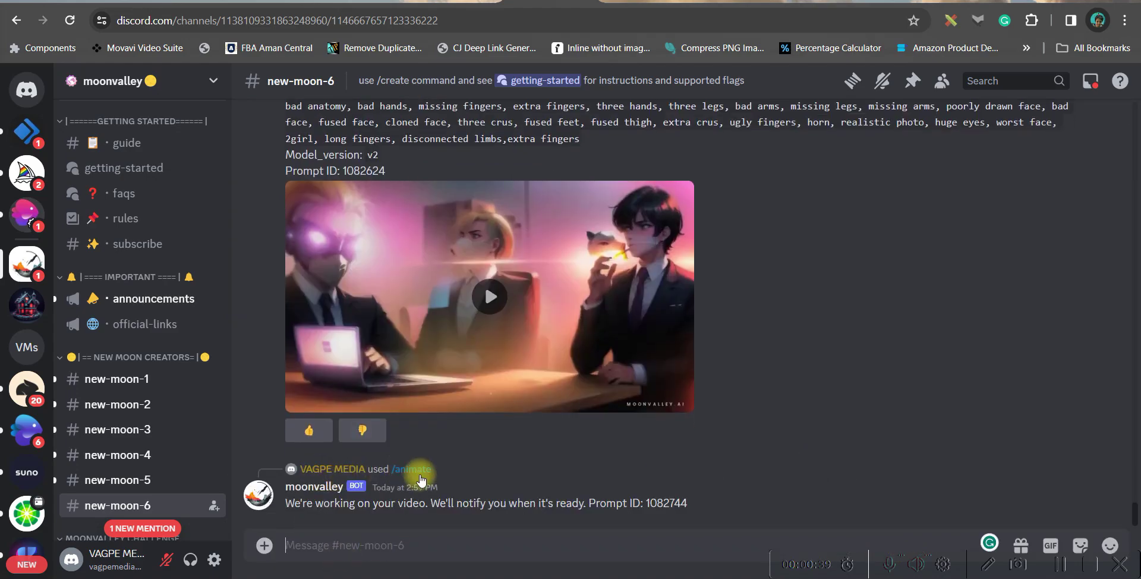
Step: Play the new baby animation from the moonvalley bot full screen
{"action": "scroll", "coordinate": [475, 493], "scroll_direction": "up", "scroll_amount": 5}
{"action": "scroll", "coordinate": [479, 488], "scroll_direction": "down", "scroll_amount": 5}
{"action": "left_click", "coordinate": [519, 338]}
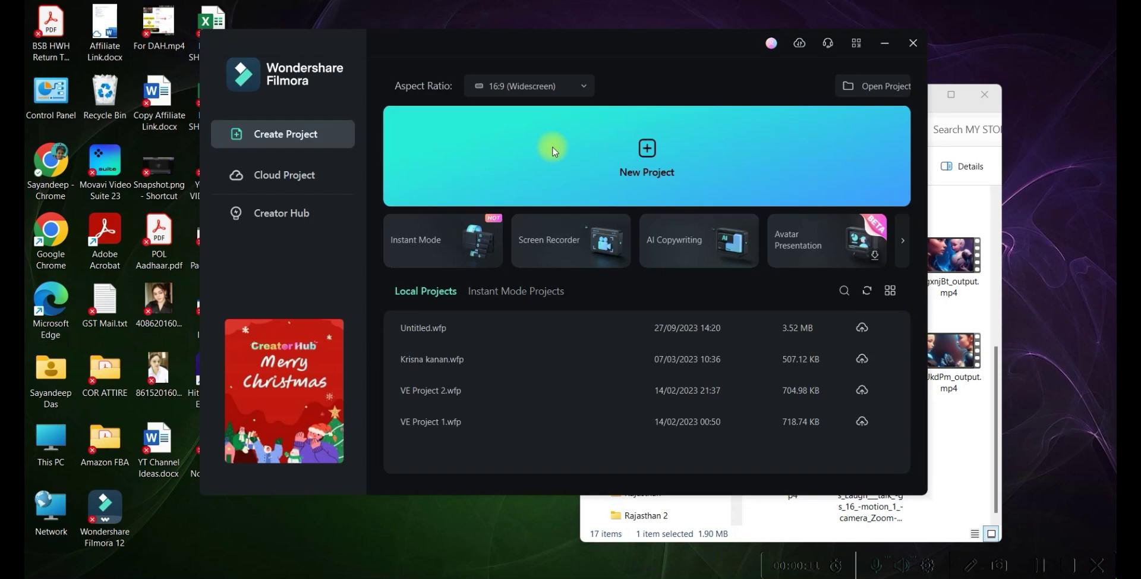
Step: Start a new project and import all 17 MY STORY files into Project Media
{"action": "left_click", "coordinate": [648, 150]}
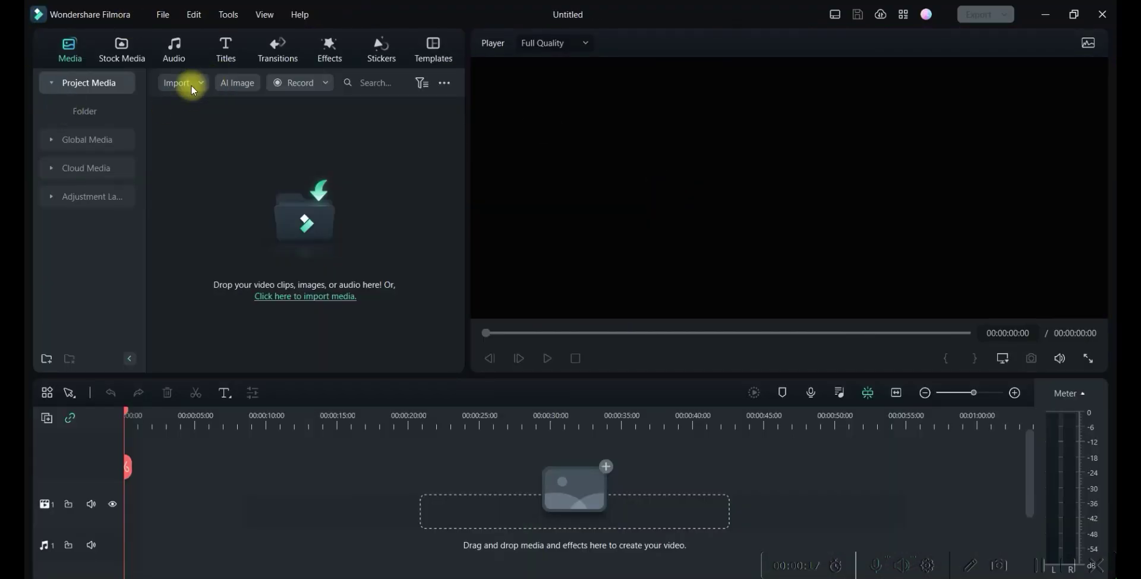
{"action": "left_click", "coordinate": [191, 90]}
{"action": "key", "text": "alt+Tab"}
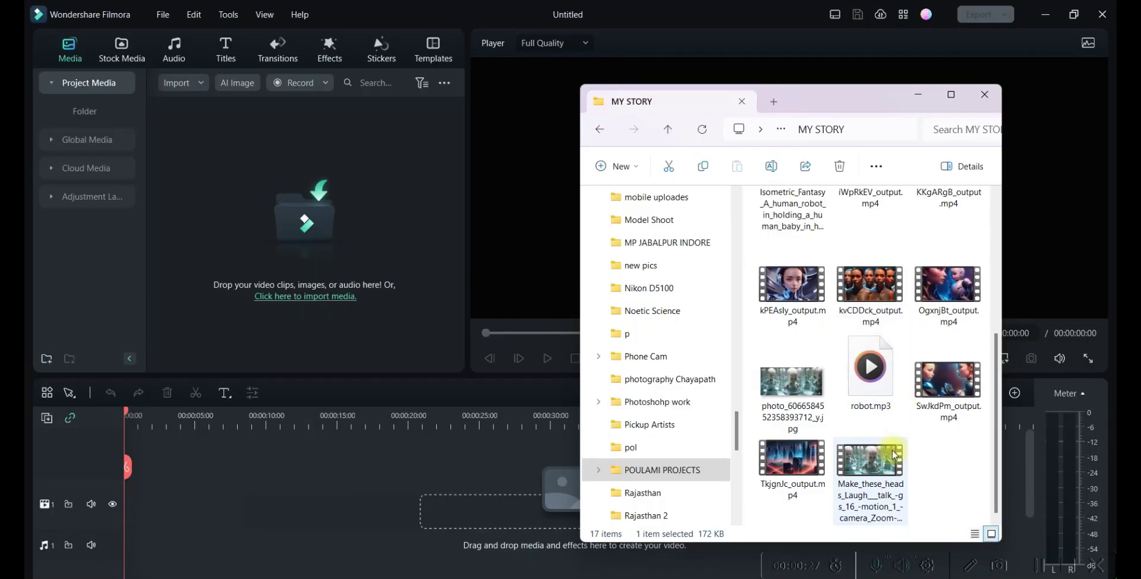
{"action": "key", "text": "ctrl+a"}
{"action": "left_click_drag", "start_coordinate": [871, 297], "coordinate": [290, 239]}
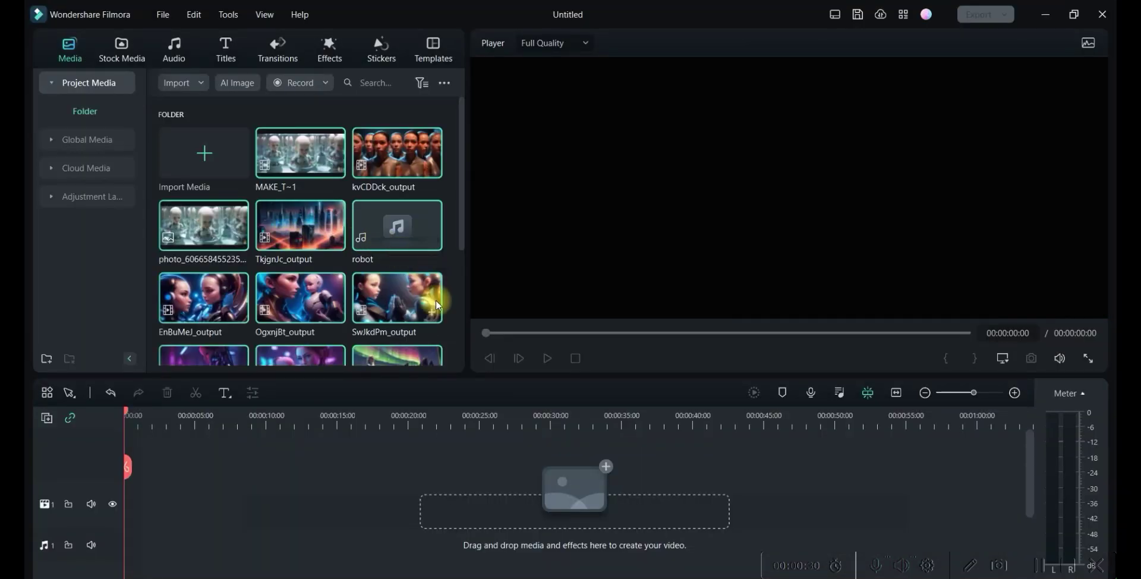
{"action": "left_click", "coordinate": [449, 310]}
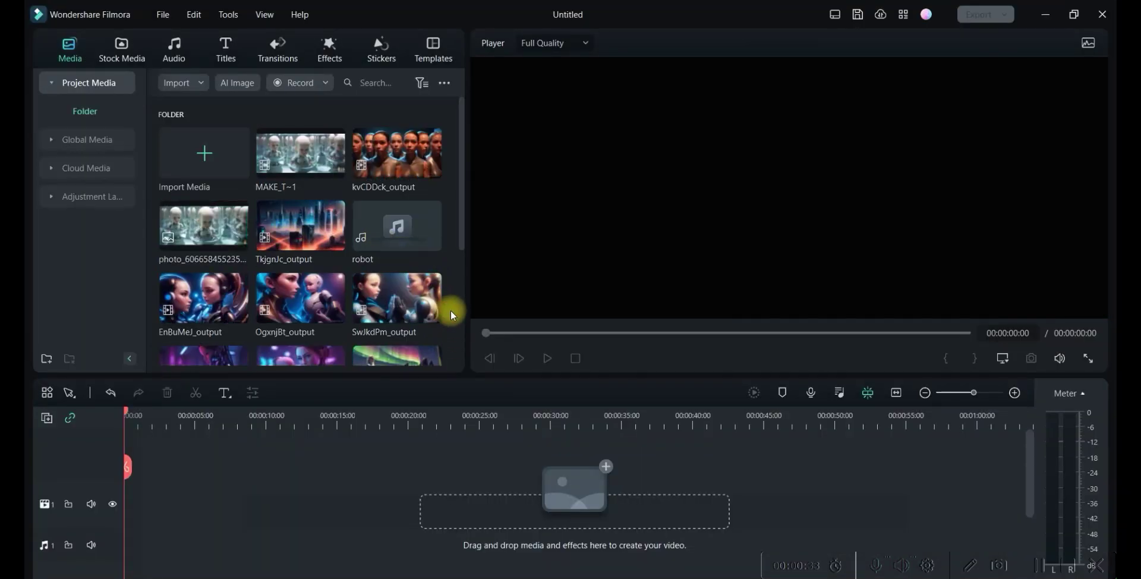
Step: Put the robot audio on the audio track and cPxwYOV_output at the video track's start
{"action": "left_click_drag", "start_coordinate": [410, 224], "coordinate": [122, 541]}
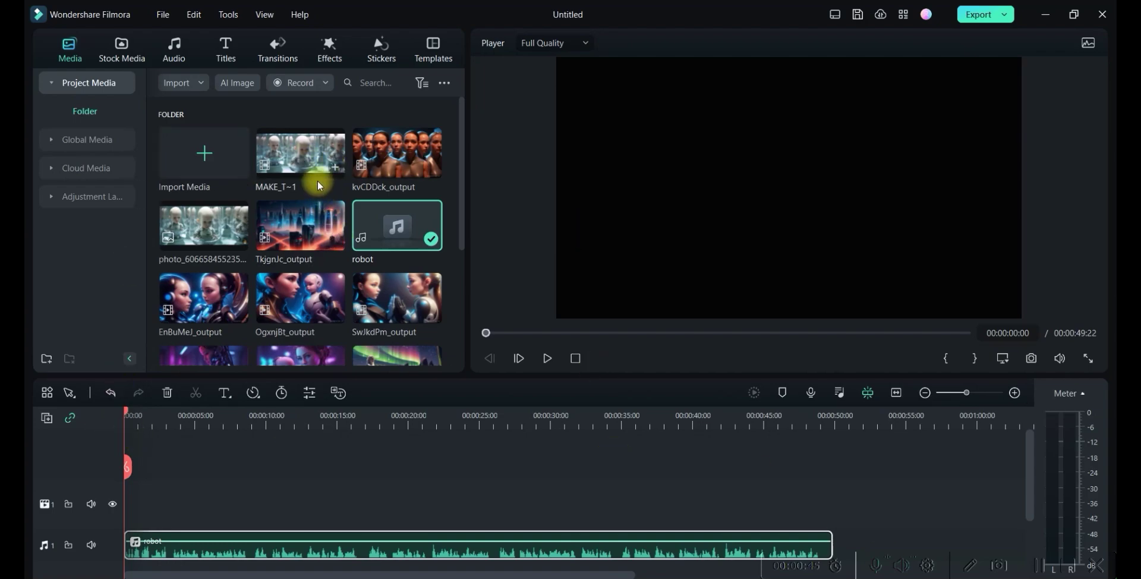
{"action": "scroll", "coordinate": [317, 184], "scroll_direction": "down", "scroll_amount": 5}
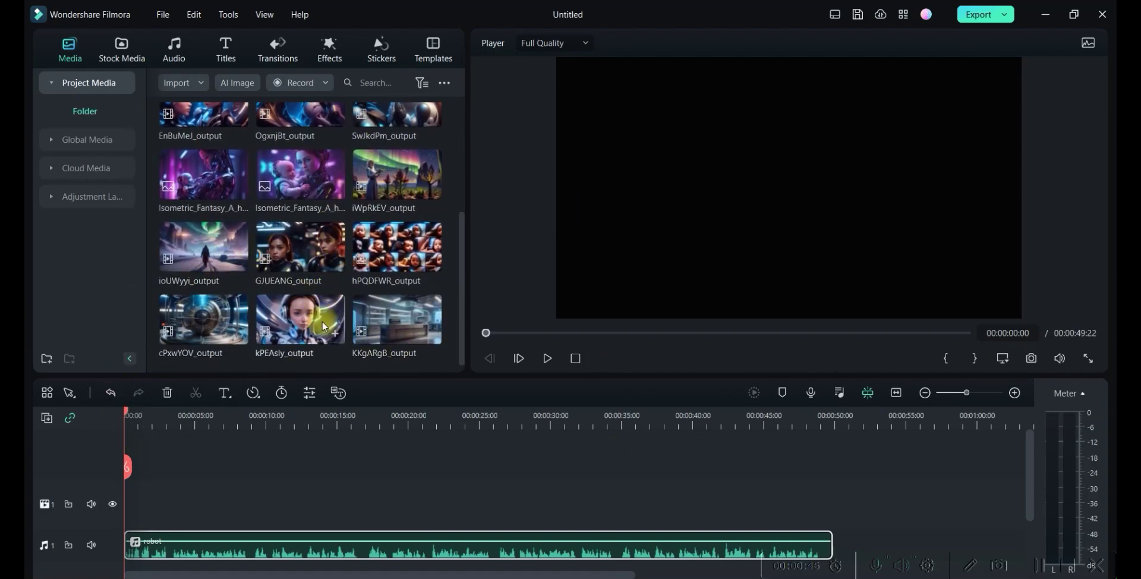
{"action": "left_click_drag", "start_coordinate": [220, 318], "coordinate": [131, 539]}
{"action": "left_click", "coordinate": [719, 180]}
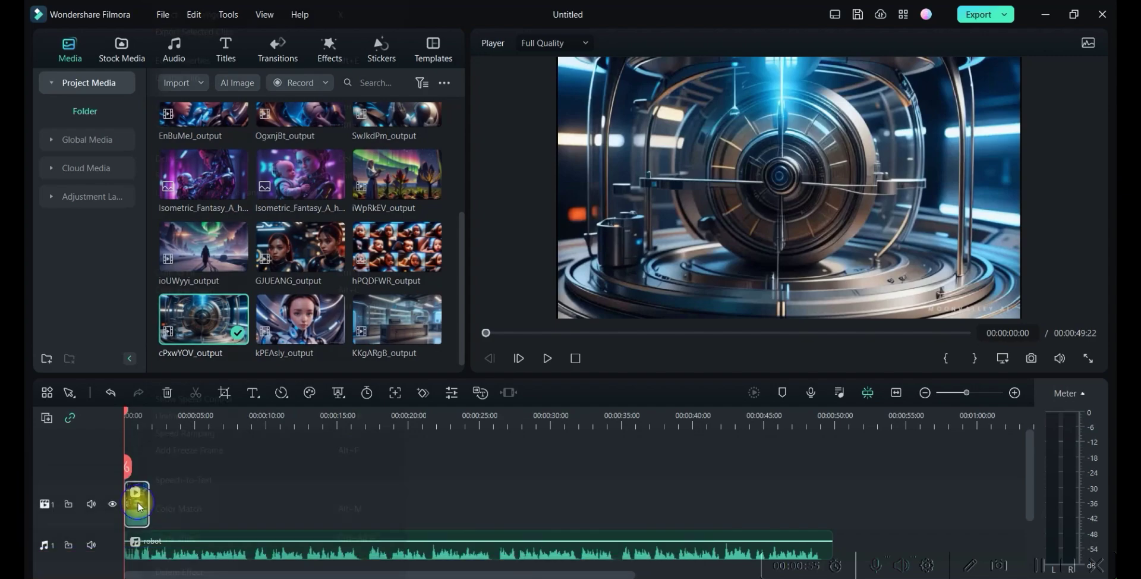
Step: Copy the cPxwYOV_output clip and paste the duplicate right after the original
{"action": "right_click", "coordinate": [141, 507]}
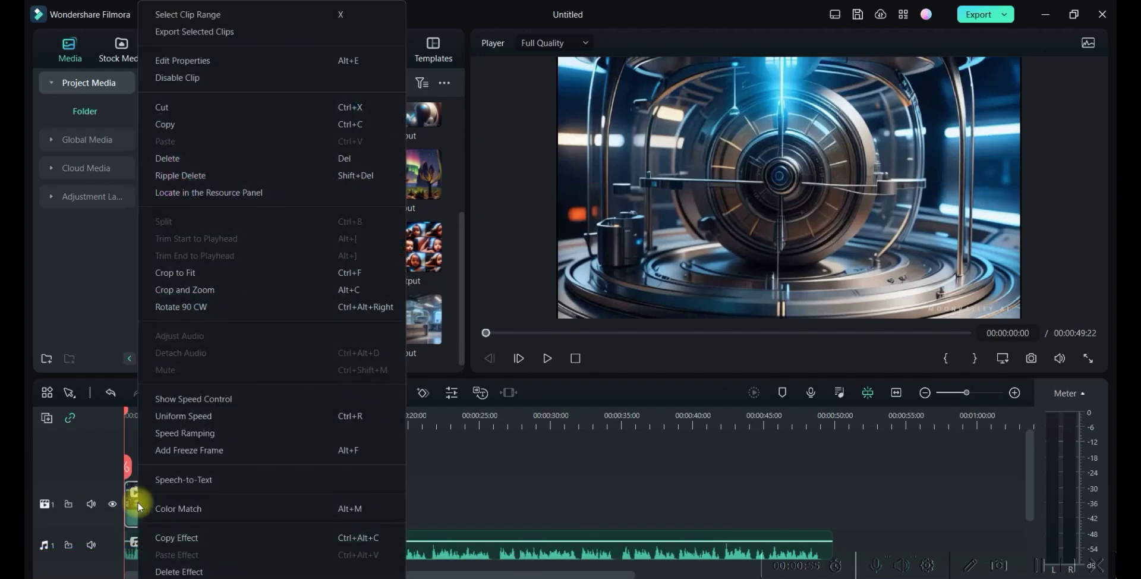
{"action": "left_click", "coordinate": [204, 124]}
{"action": "left_click_drag", "start_coordinate": [126, 413], "coordinate": [151, 416]}
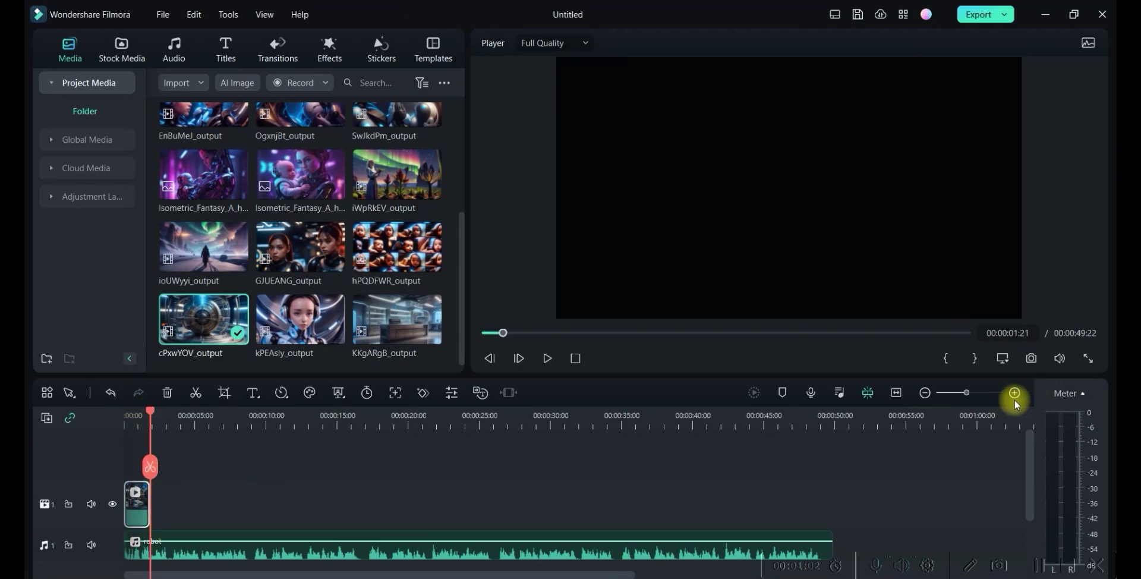
{"action": "left_click_drag", "start_coordinate": [966, 393], "coordinate": [981, 393]}
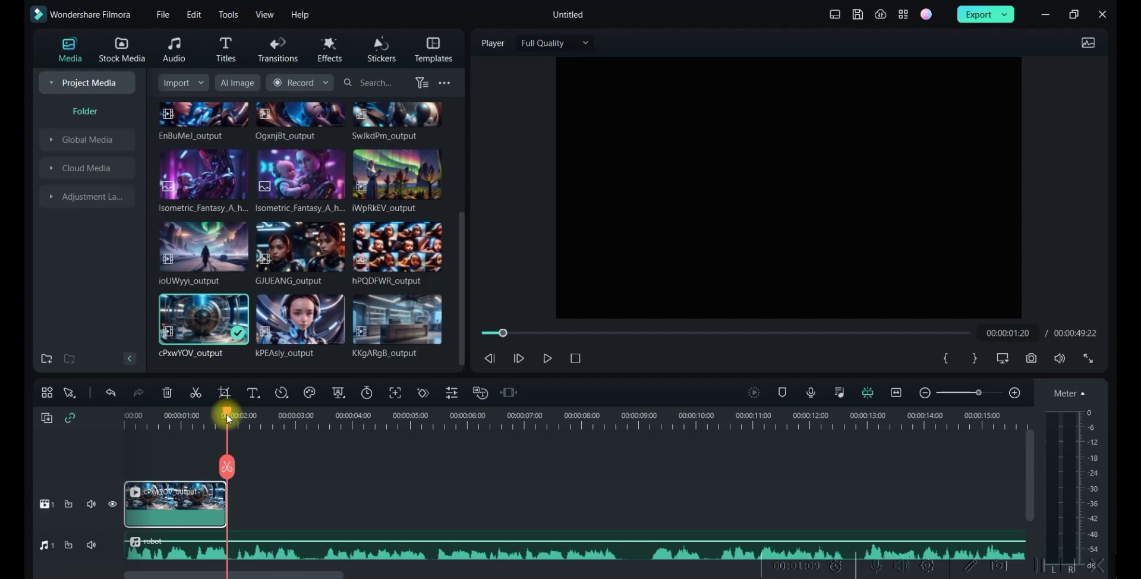
{"action": "right_click", "coordinate": [283, 499]}
{"action": "left_click", "coordinate": [326, 144]}
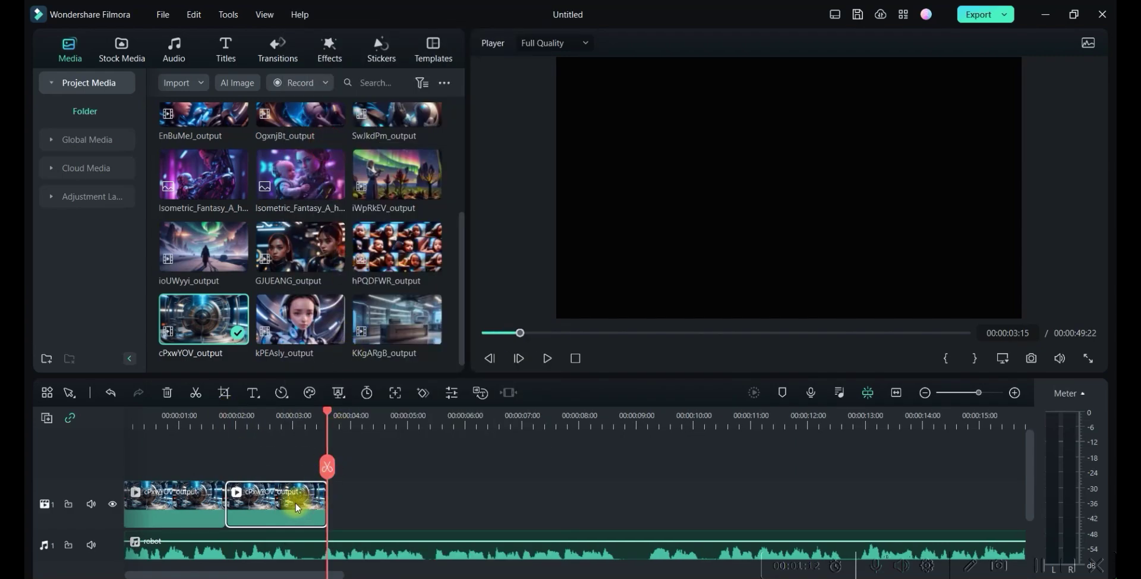
Step: Turn on Reverse Speed for the pasted copy so it plays backwards
{"action": "double_click", "coordinate": [295, 503]}
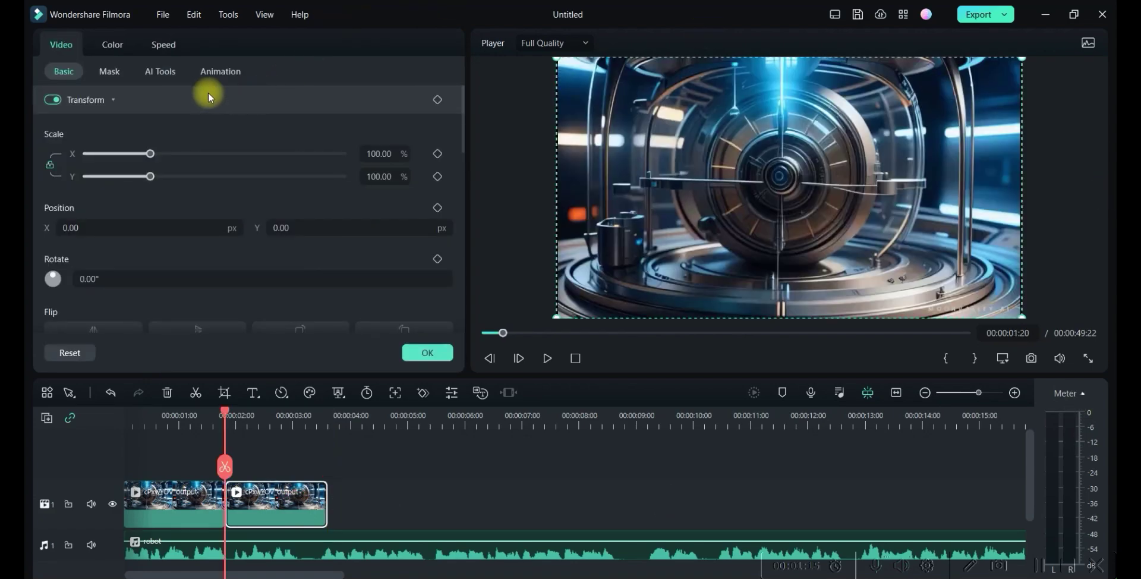
{"action": "left_click", "coordinate": [159, 48]}
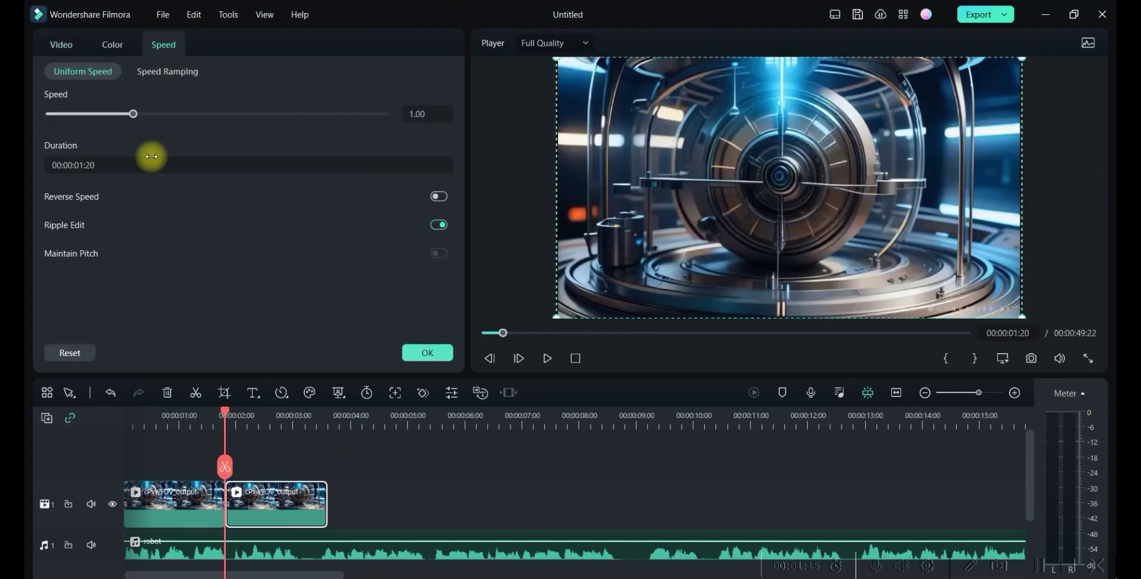
{"action": "left_click", "coordinate": [439, 197]}
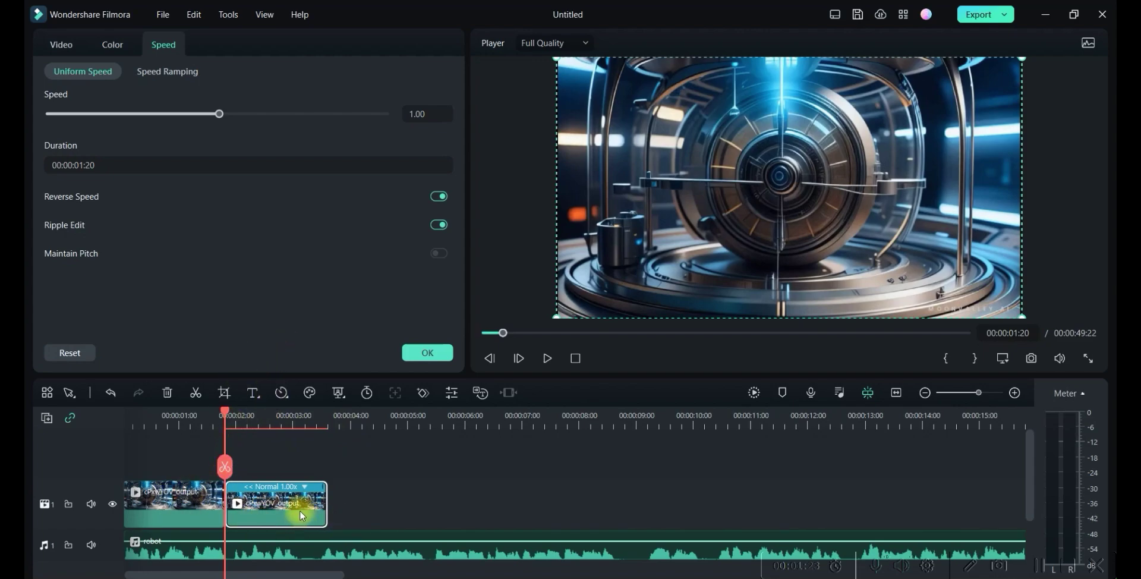
{"action": "left_click", "coordinate": [177, 507]}
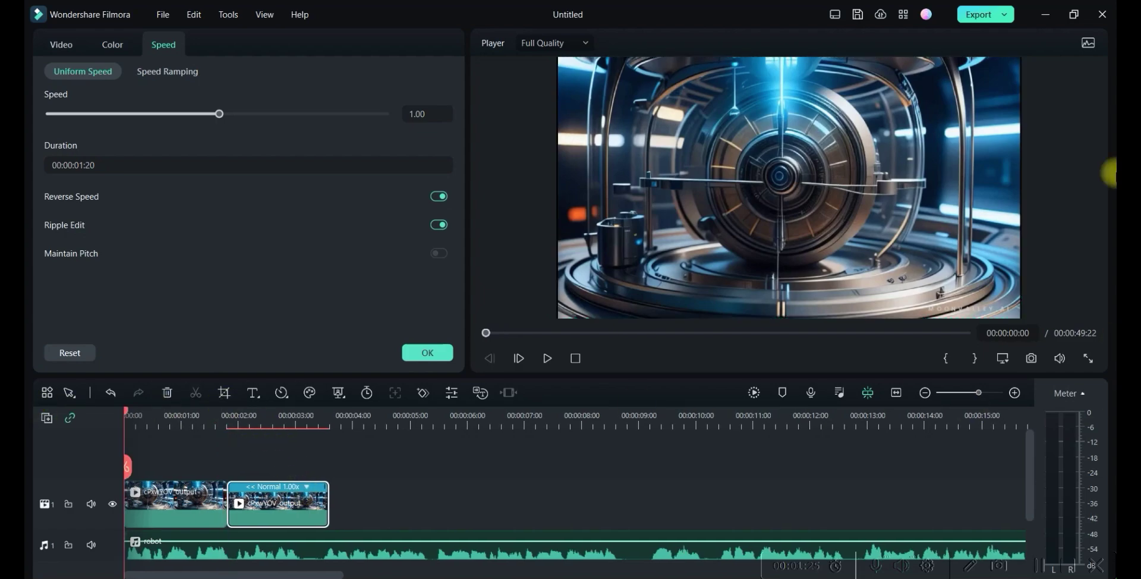
Step: Apply a Pan & Zoom to the vault clip, with Start and End swapped so it pushes into a centred crop
{"action": "right_click", "coordinate": [183, 505]}
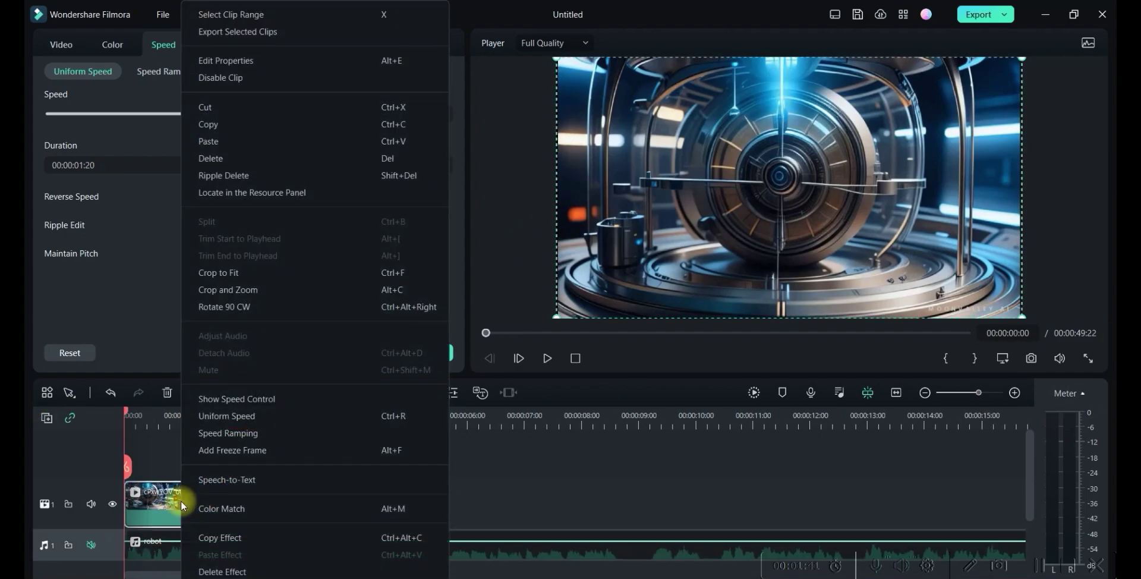
{"action": "left_click", "coordinate": [254, 290]}
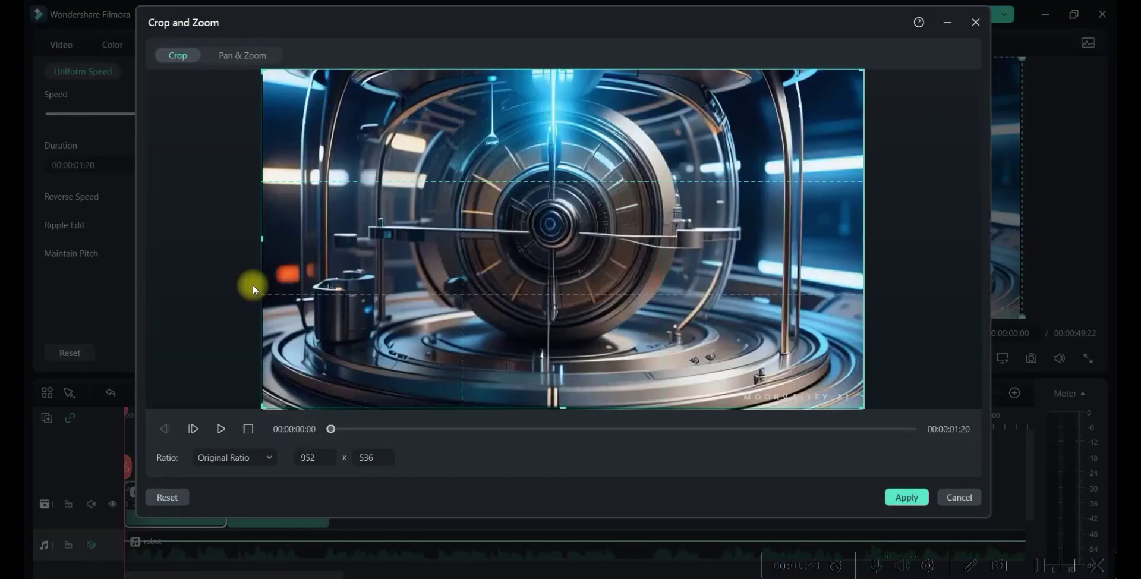
{"action": "left_click", "coordinate": [243, 55]}
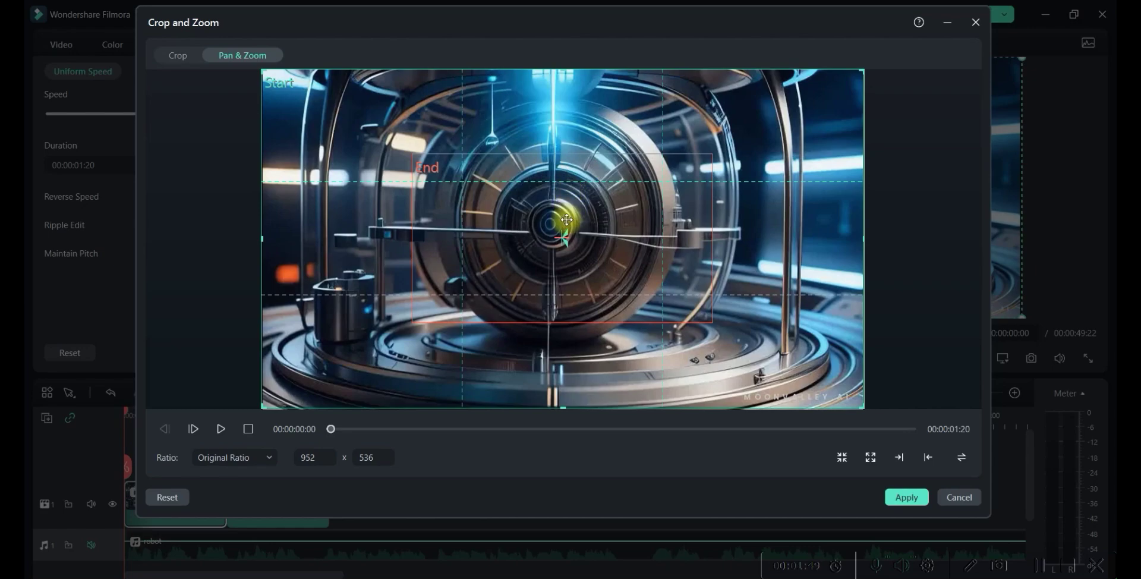
{"action": "left_click", "coordinate": [962, 458]}
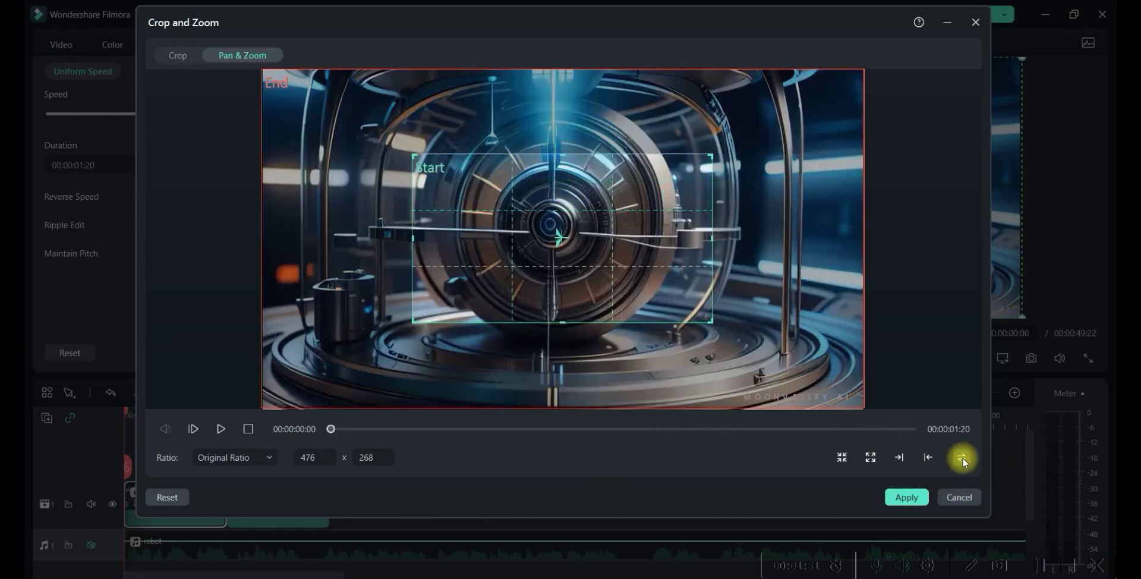
{"action": "left_click", "coordinate": [598, 237]}
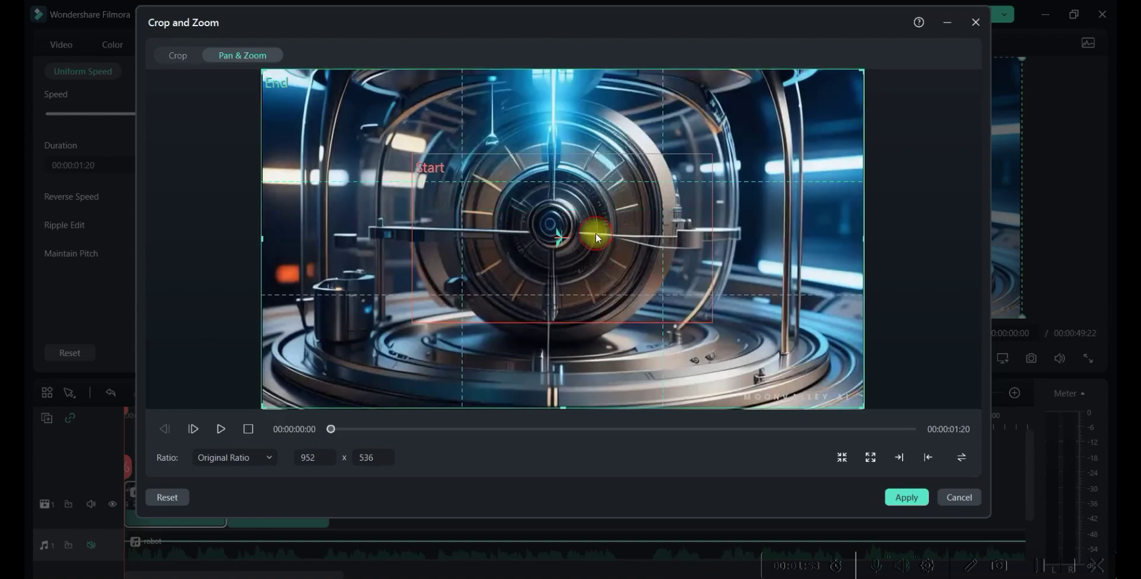
{"action": "left_click", "coordinate": [961, 456]}
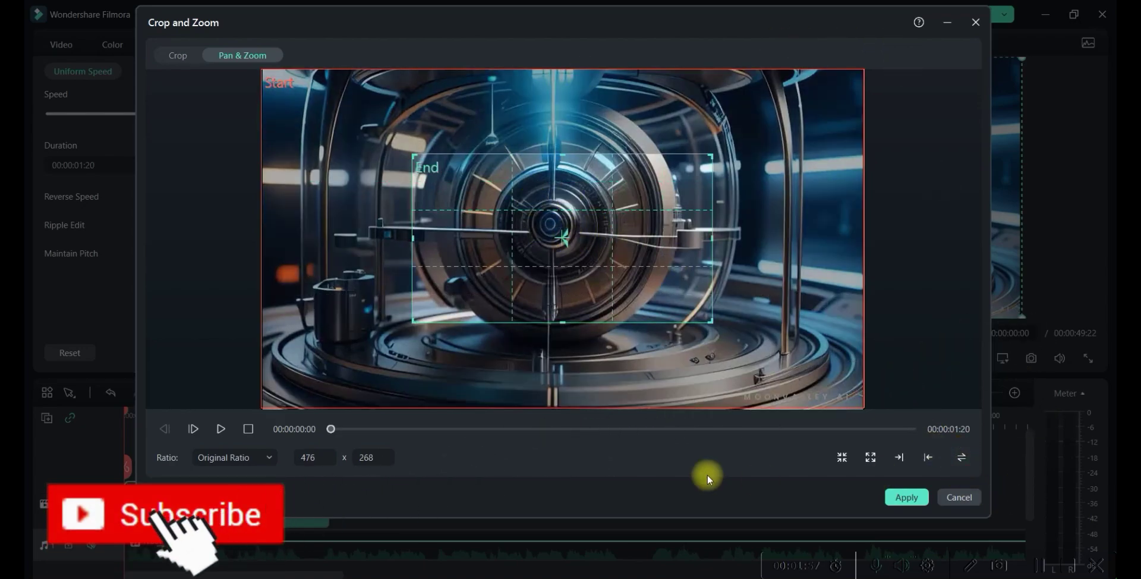
{"action": "left_click", "coordinate": [905, 497]}
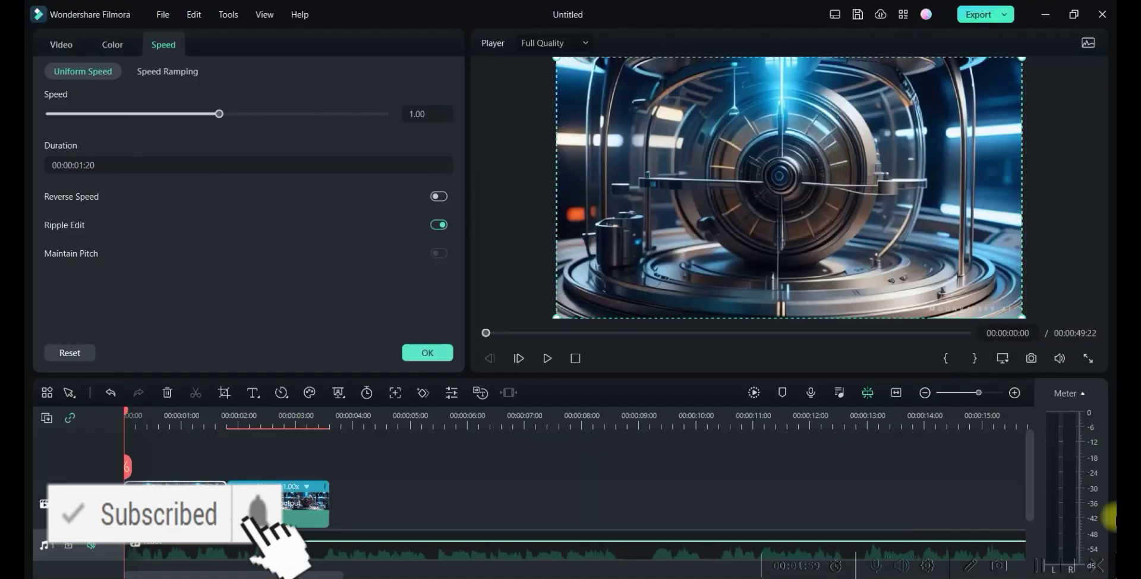
Step: Preview the zoomed vault clip, then add hPQDFWR_output to the end of the video track
{"action": "left_click", "coordinate": [542, 359]}
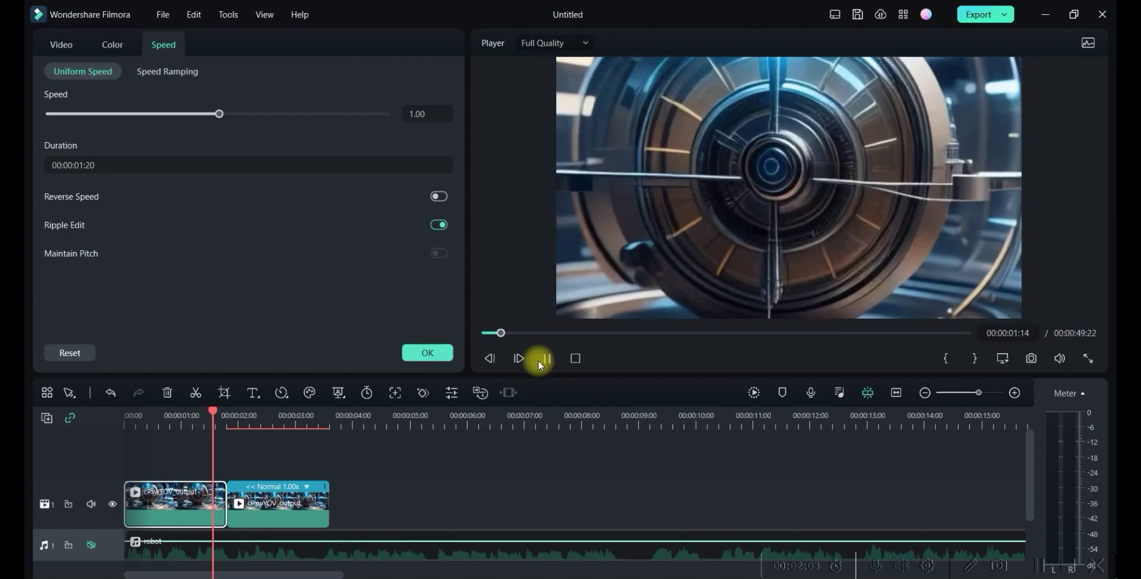
{"action": "left_click", "coordinate": [548, 360]}
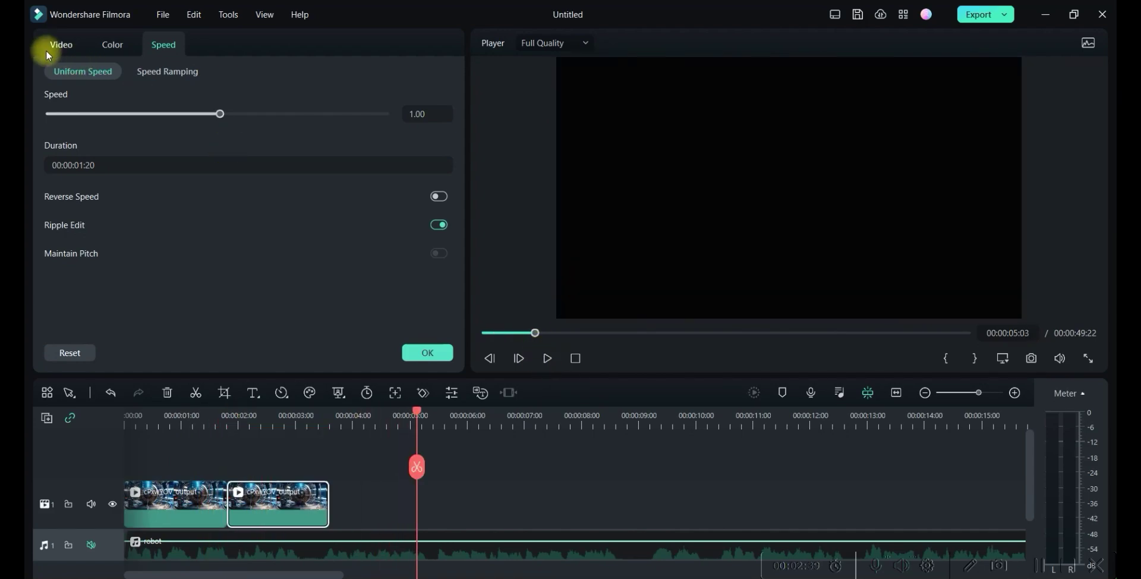
{"action": "left_click", "coordinate": [343, 480]}
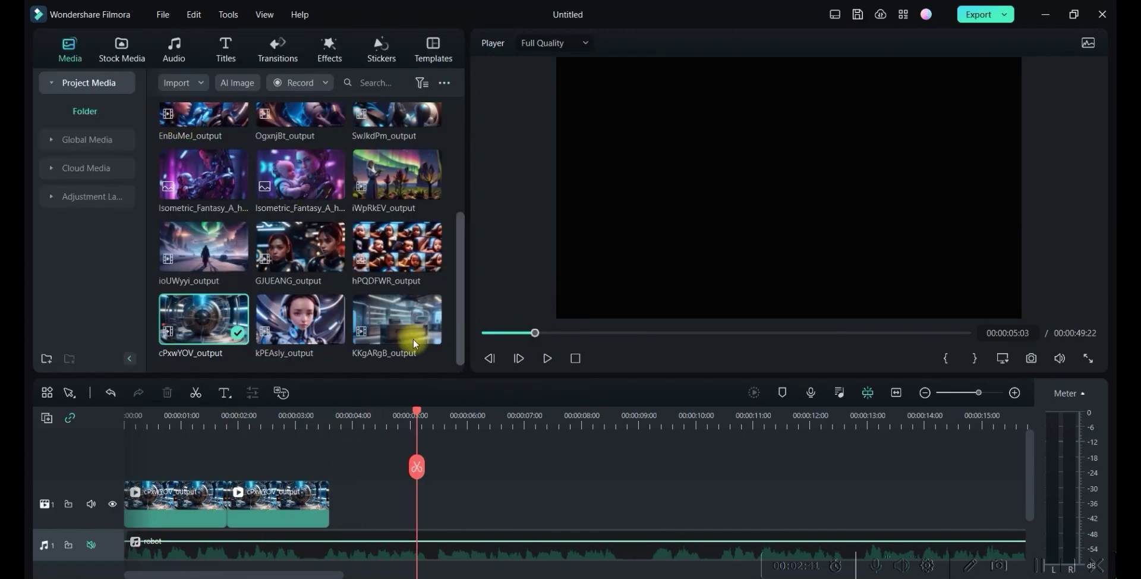
{"action": "left_click_drag", "start_coordinate": [397, 246], "coordinate": [716, 178]}
{"action": "left_click", "coordinate": [561, 359]}
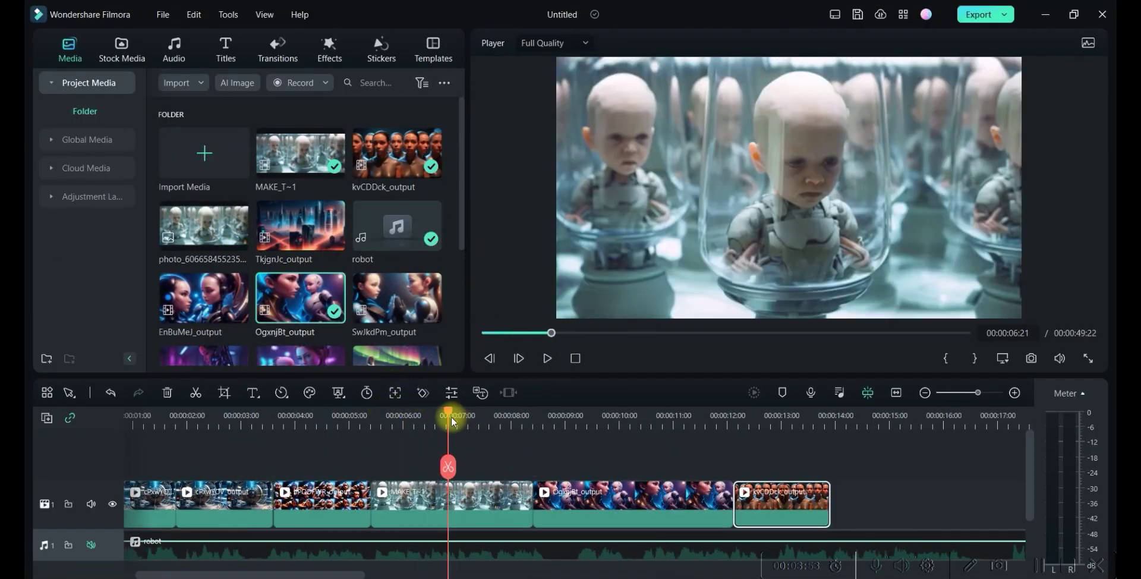
{"action": "left_click_drag", "start_coordinate": [451, 419], "coordinate": [260, 419]}
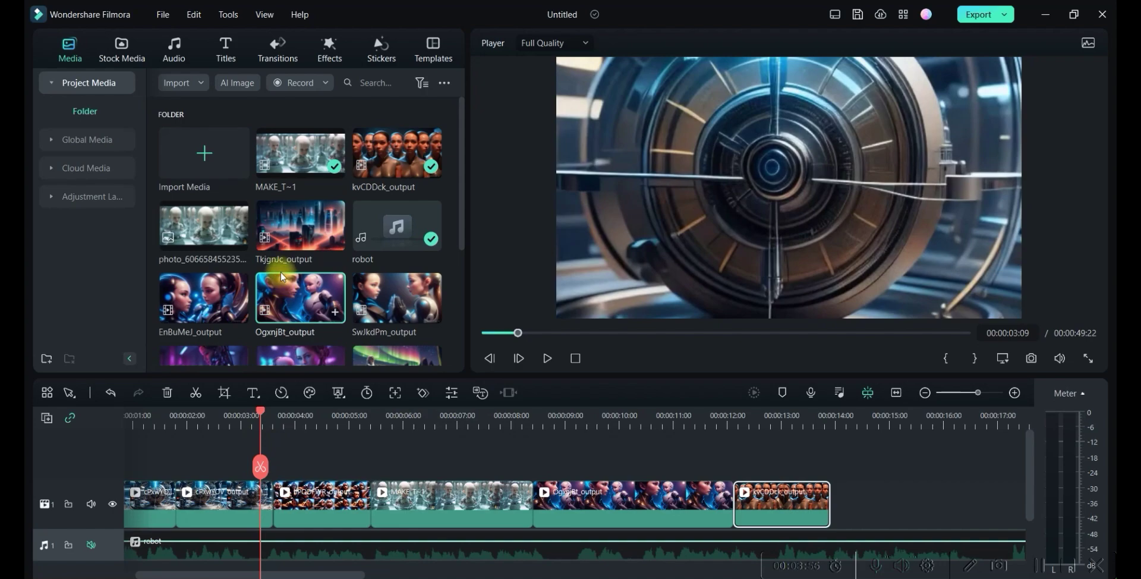
Step: Filter transitions to Free, place Round Zoom In between the first clips, and preview it
{"action": "left_click", "coordinate": [276, 50]}
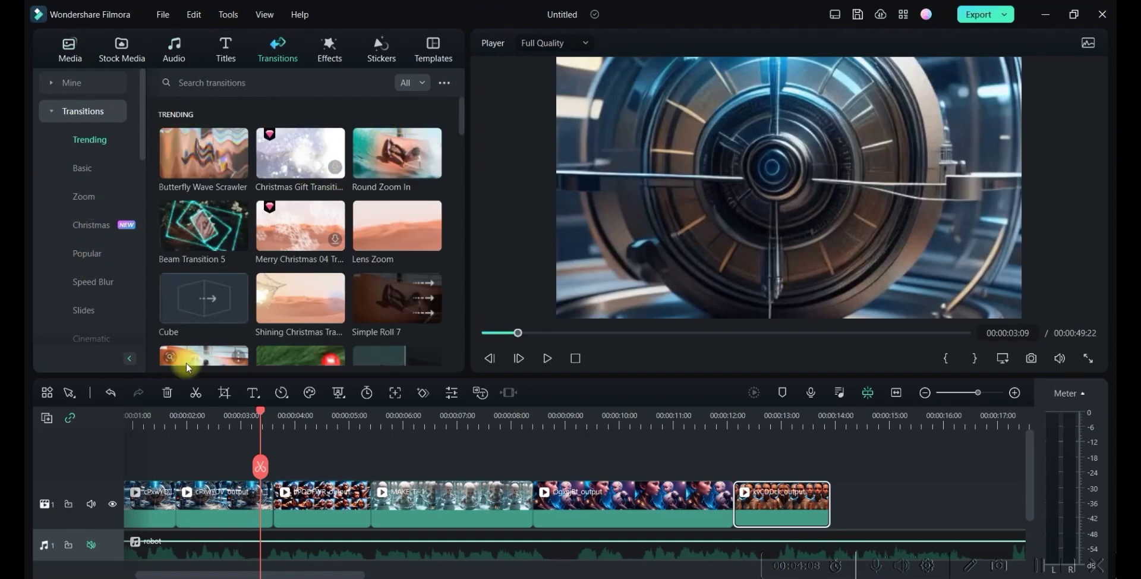
{"action": "left_click", "coordinate": [414, 87]}
{"action": "left_click", "coordinate": [414, 129]}
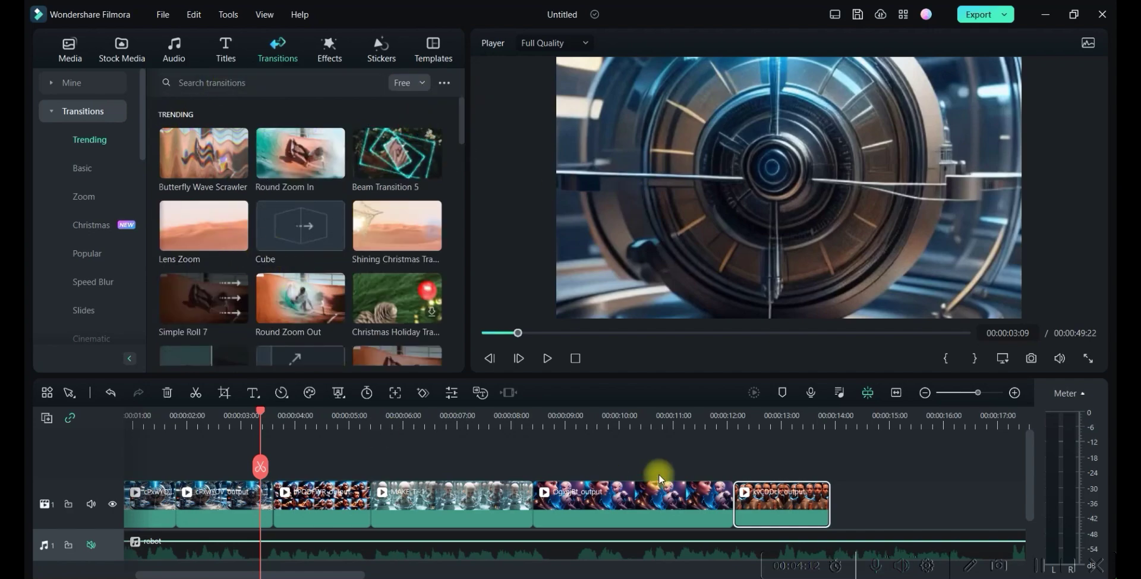
{"action": "left_click", "coordinate": [84, 196]}
{"action": "left_click_drag", "start_coordinate": [397, 153], "coordinate": [237, 501]}
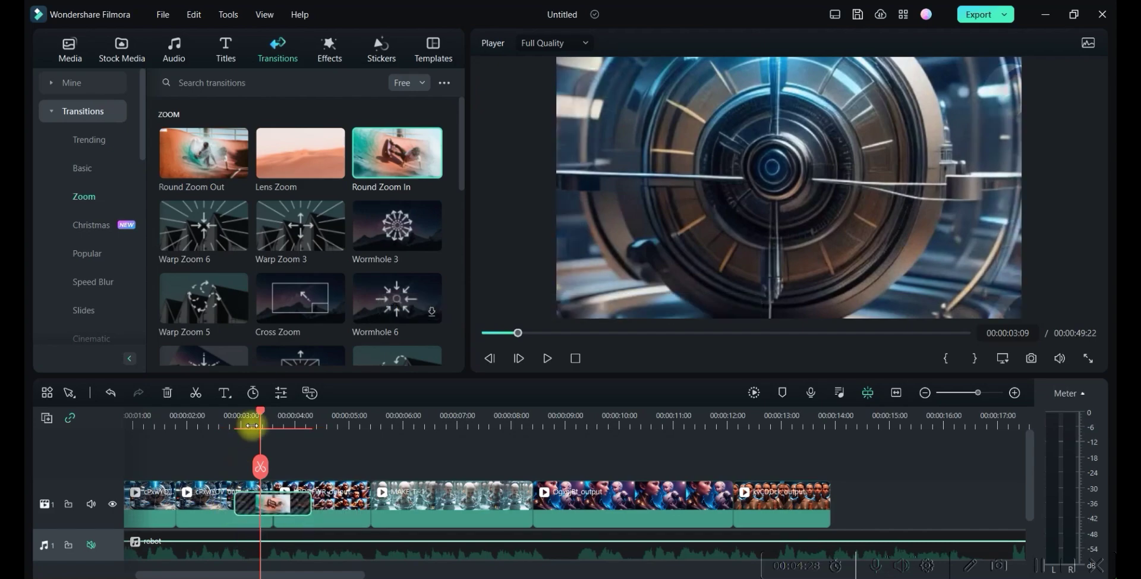
{"action": "left_click_drag", "start_coordinate": [254, 424], "coordinate": [217, 416]}
{"action": "left_click", "coordinate": [548, 358]}
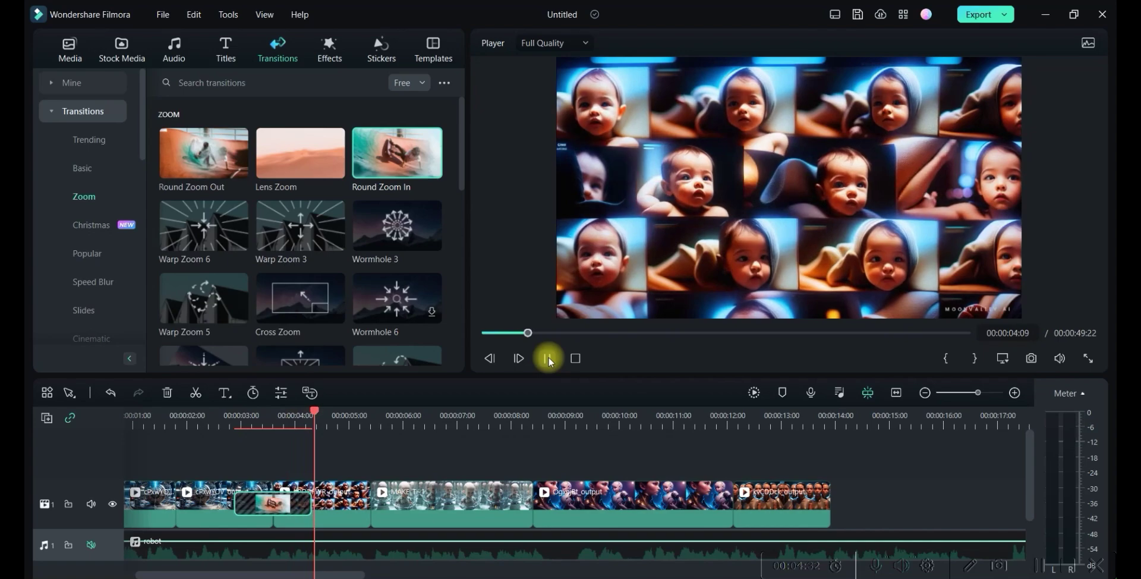
{"action": "left_click", "coordinate": [548, 359]}
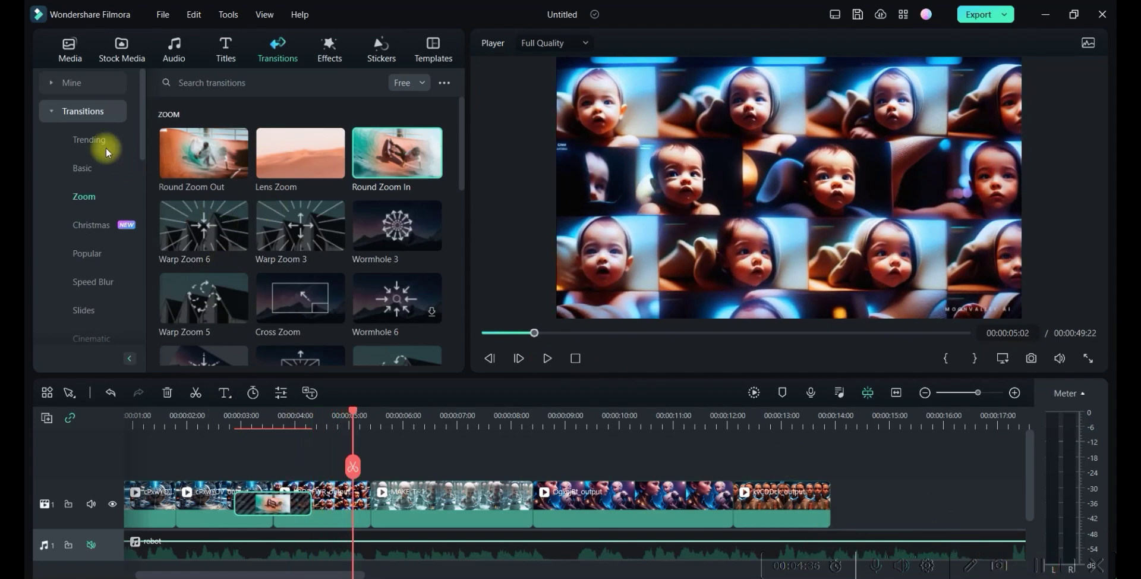
Step: Place Beam Transition 5 at another clip junction and select the clip at about 8–11 seconds
{"action": "left_click", "coordinate": [89, 139]}
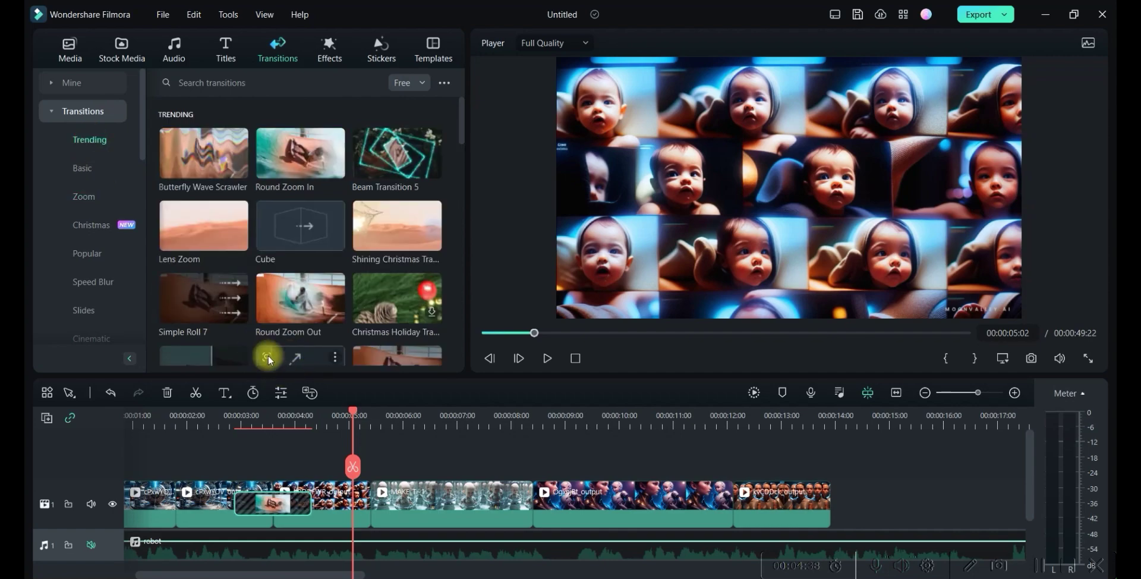
{"action": "left_click_drag", "start_coordinate": [396, 146], "coordinate": [338, 512]}
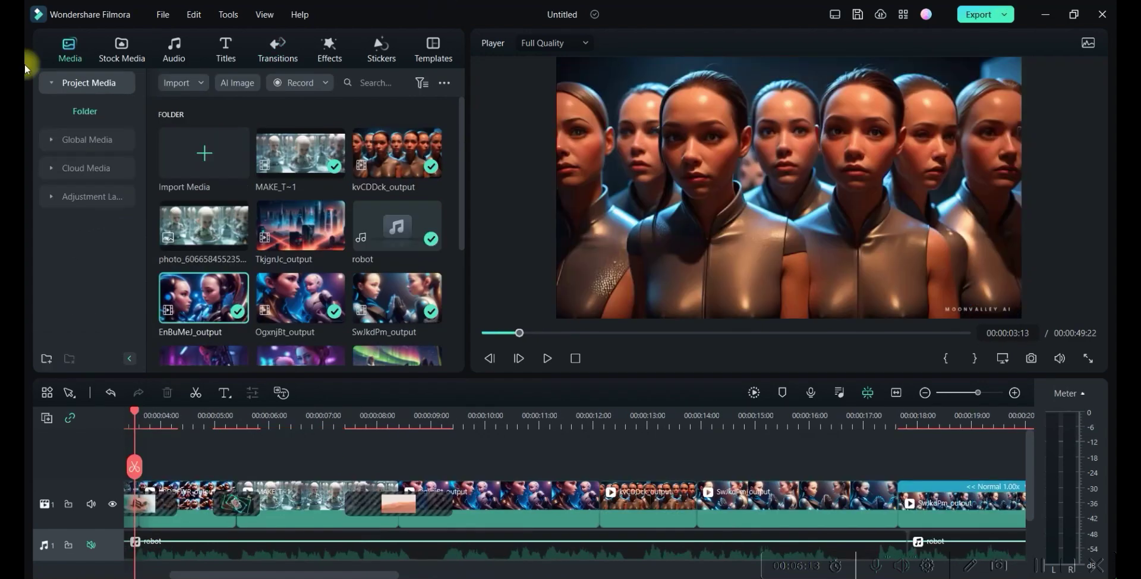
{"action": "left_click_drag", "start_coordinate": [133, 413], "coordinate": [27, 402]}
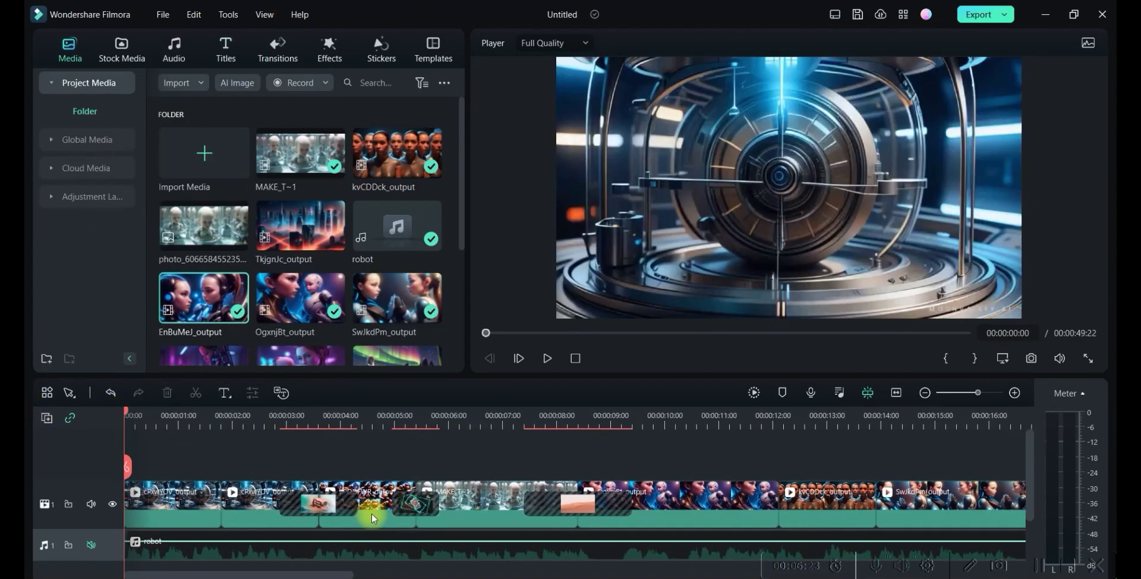
{"action": "left_click", "coordinate": [708, 502]}
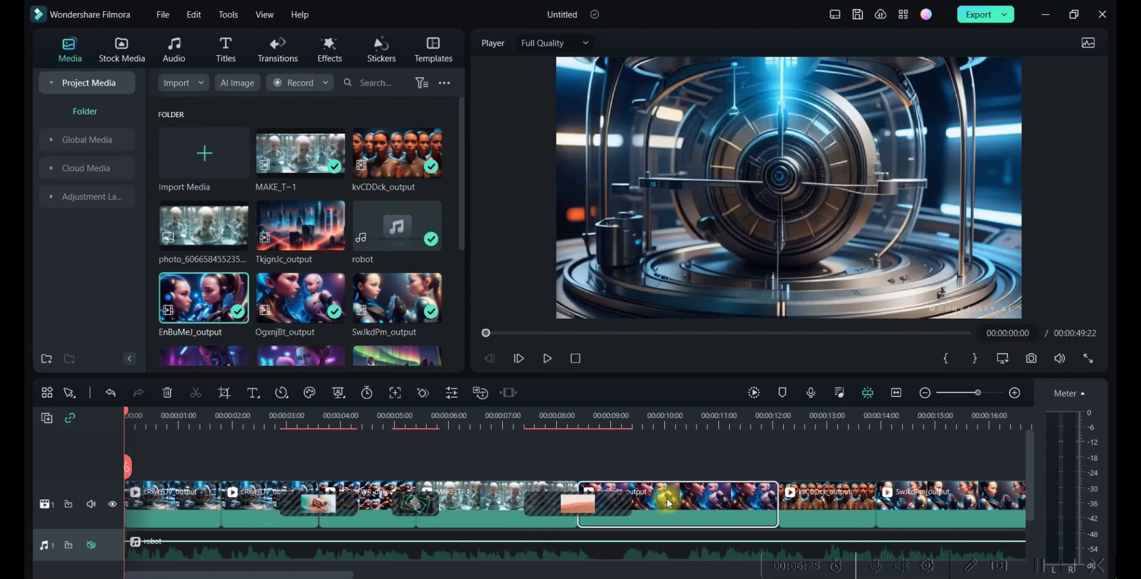
{"action": "left_click", "coordinate": [328, 45]}
Step: Drag Night Club Pack Overlay from Favorites onto a new track above the opening clips
{"action": "left_click", "coordinate": [77, 194]}
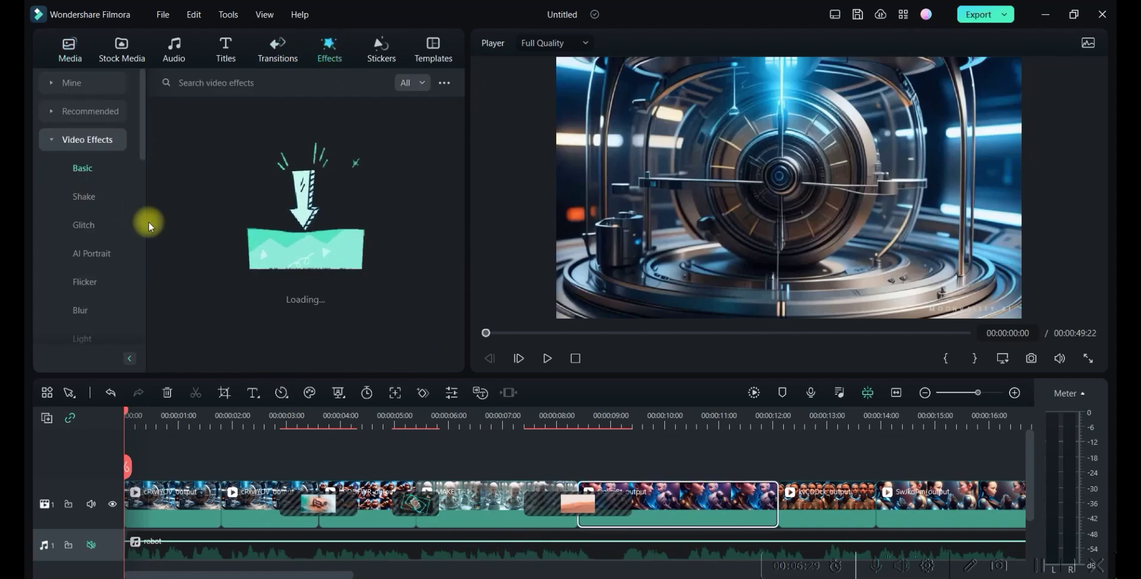
{"action": "left_click", "coordinate": [89, 111]}
{"action": "left_click", "coordinate": [83, 84]}
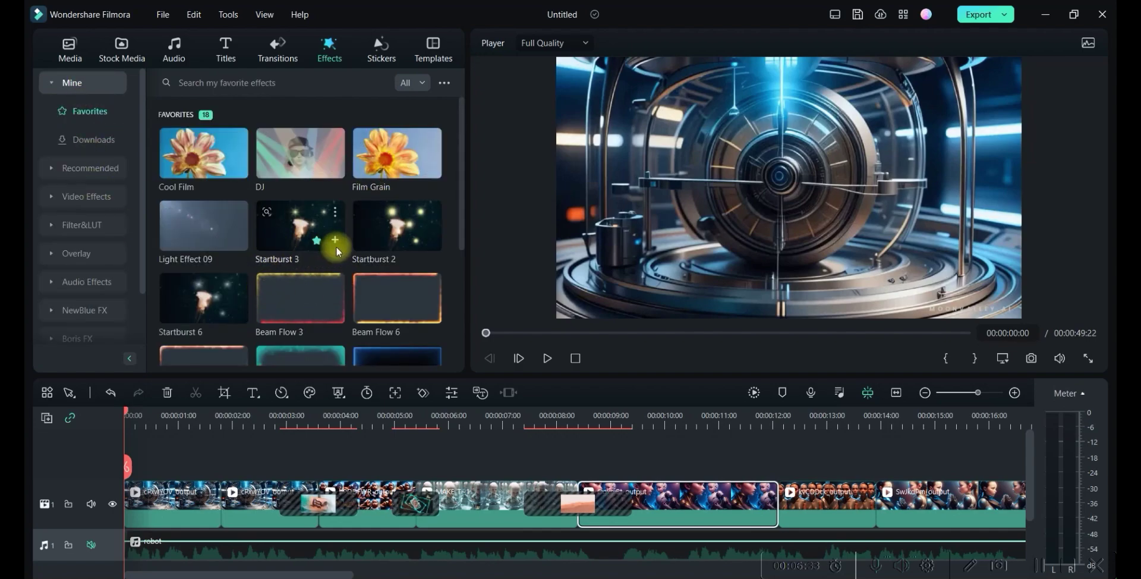
{"action": "scroll", "coordinate": [390, 277], "scroll_direction": "down", "scroll_amount": 3}
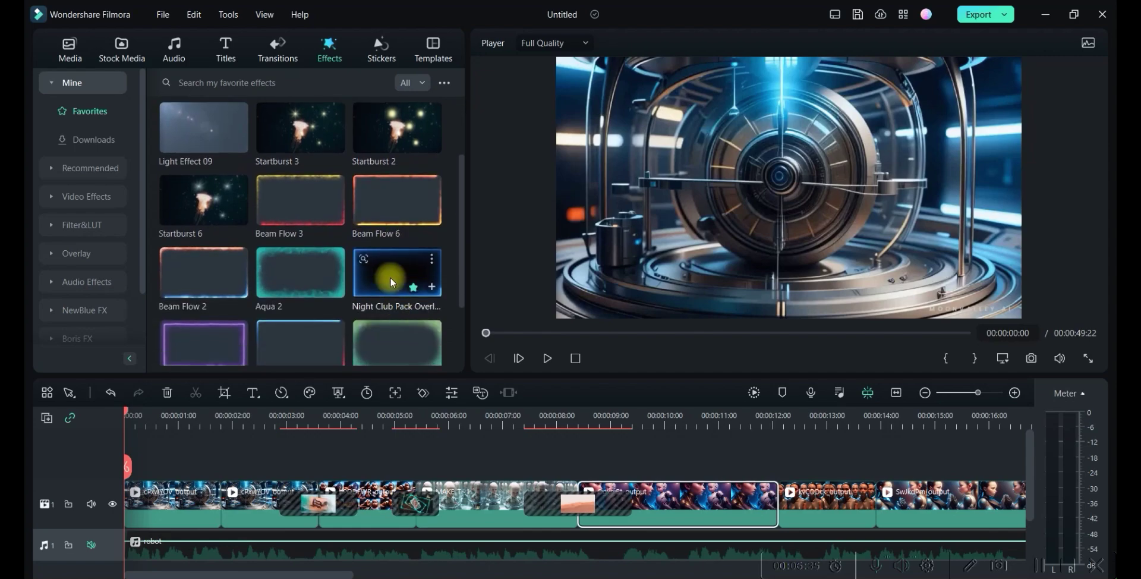
{"action": "left_click_drag", "start_coordinate": [390, 277], "coordinate": [140, 468]}
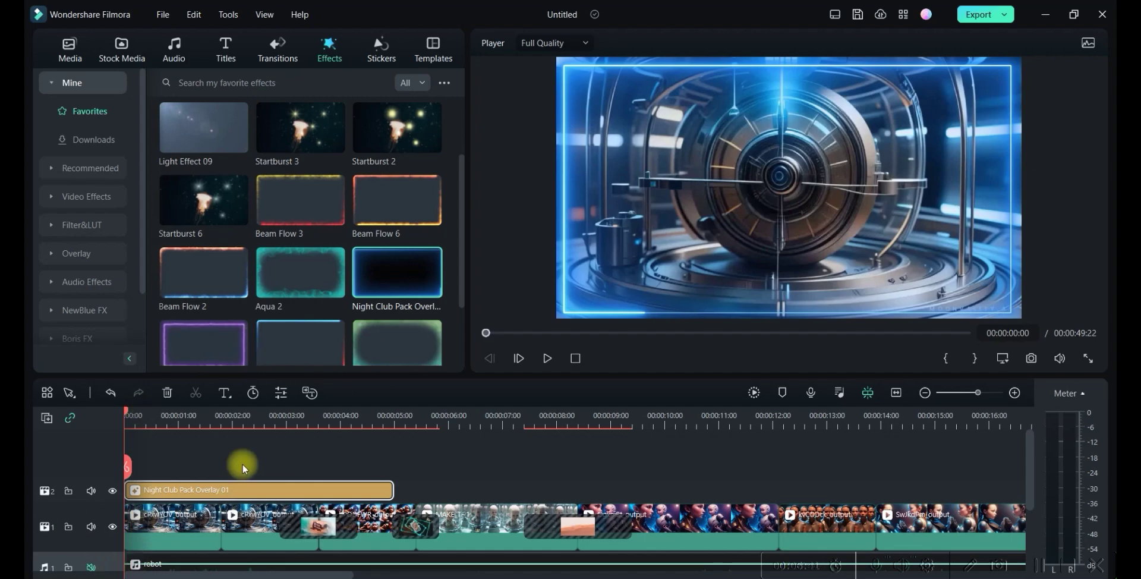
Step: Add the overlay's first opacity keyframes, starting faded out, through 00:00:01:12
{"action": "double_click", "coordinate": [225, 490]}
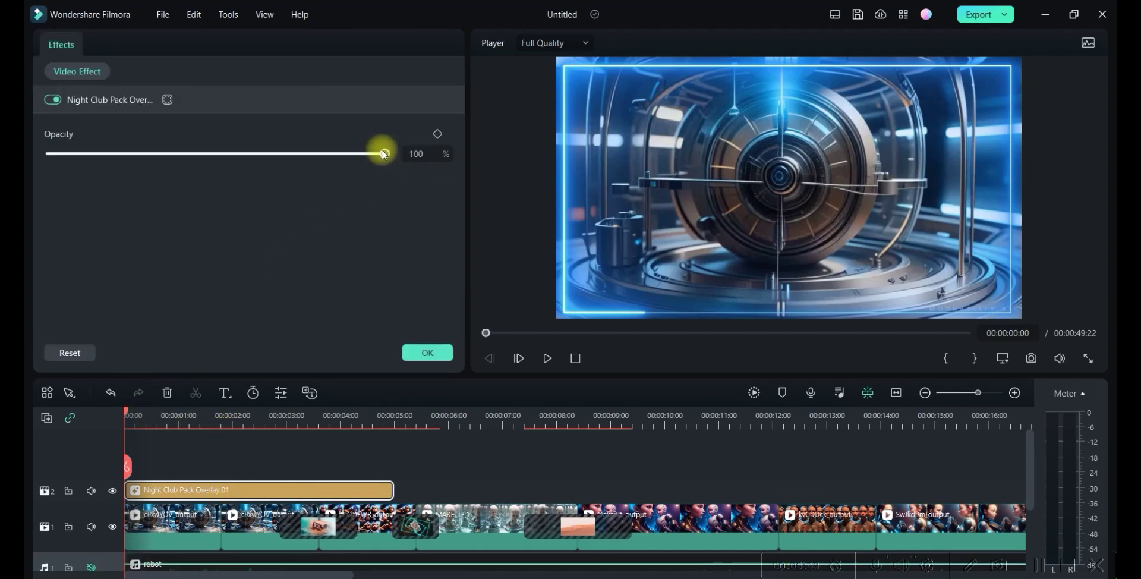
{"action": "left_click_drag", "start_coordinate": [383, 153], "coordinate": [353, 158]}
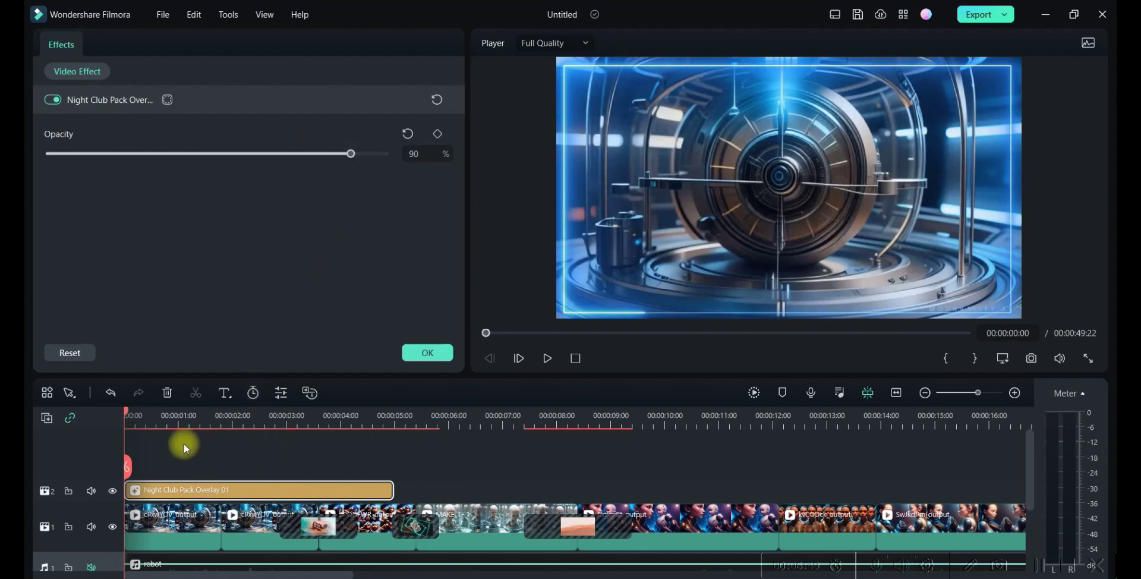
{"action": "left_click", "coordinate": [130, 421]}
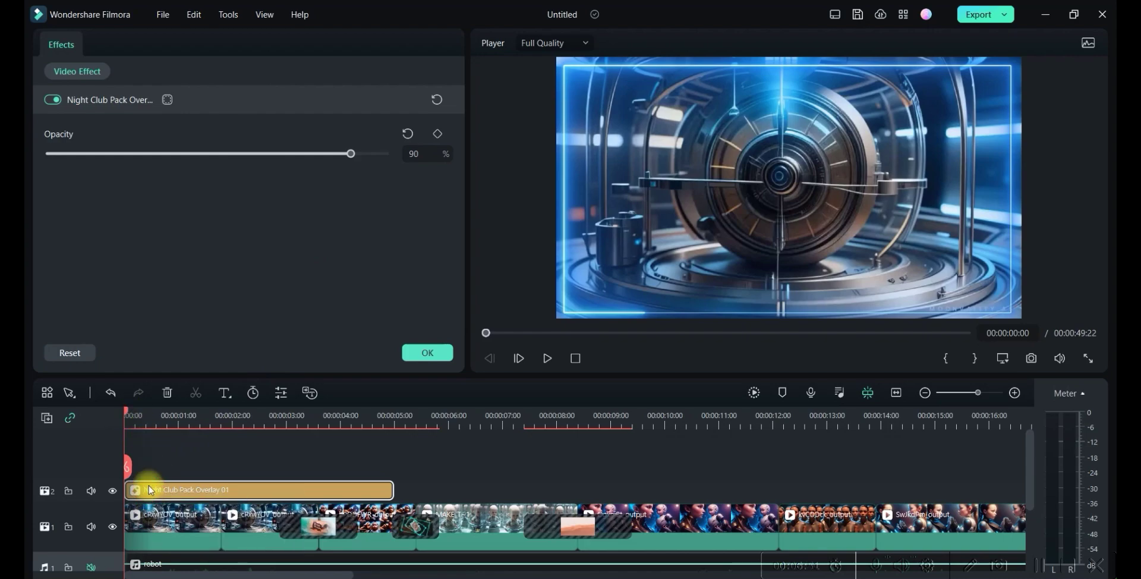
{"action": "left_click", "coordinate": [134, 413]}
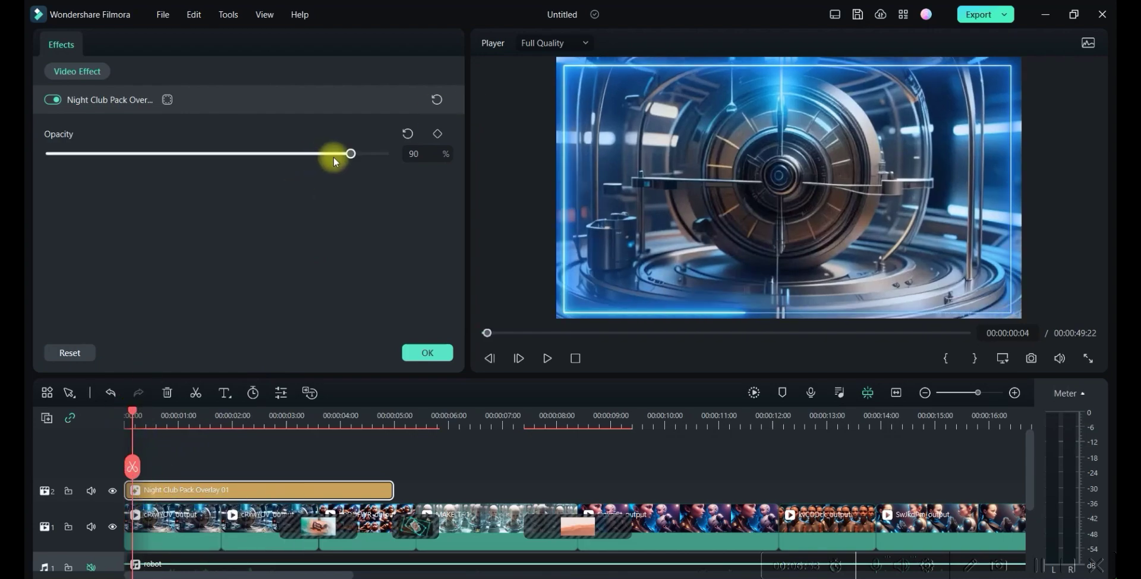
{"action": "left_click_drag", "start_coordinate": [338, 159], "coordinate": [54, 152]}
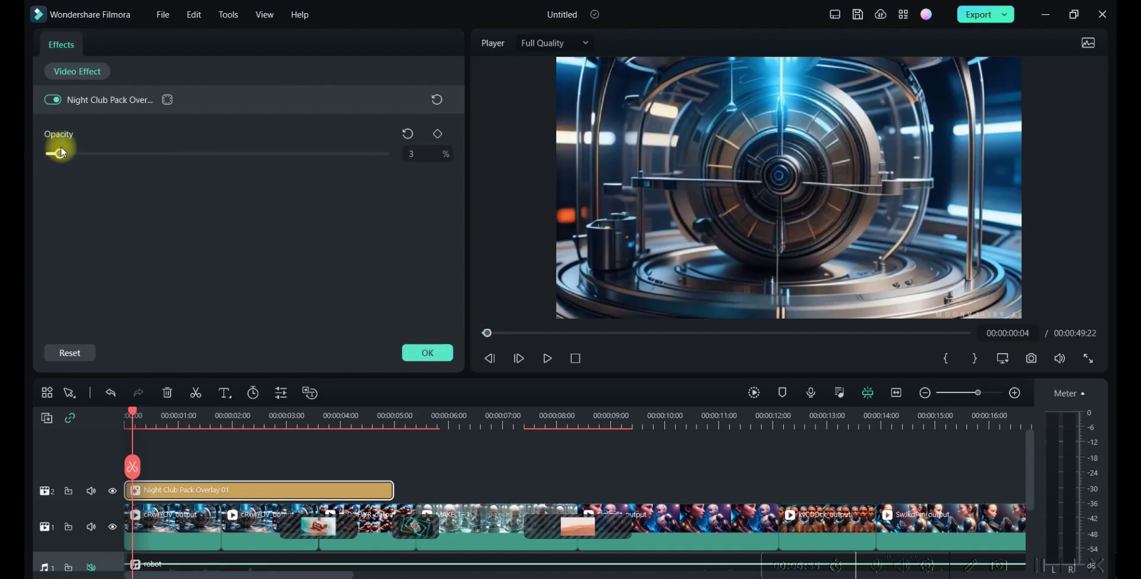
{"action": "left_click", "coordinate": [438, 133]}
{"action": "left_click_drag", "start_coordinate": [133, 409], "coordinate": [170, 412]}
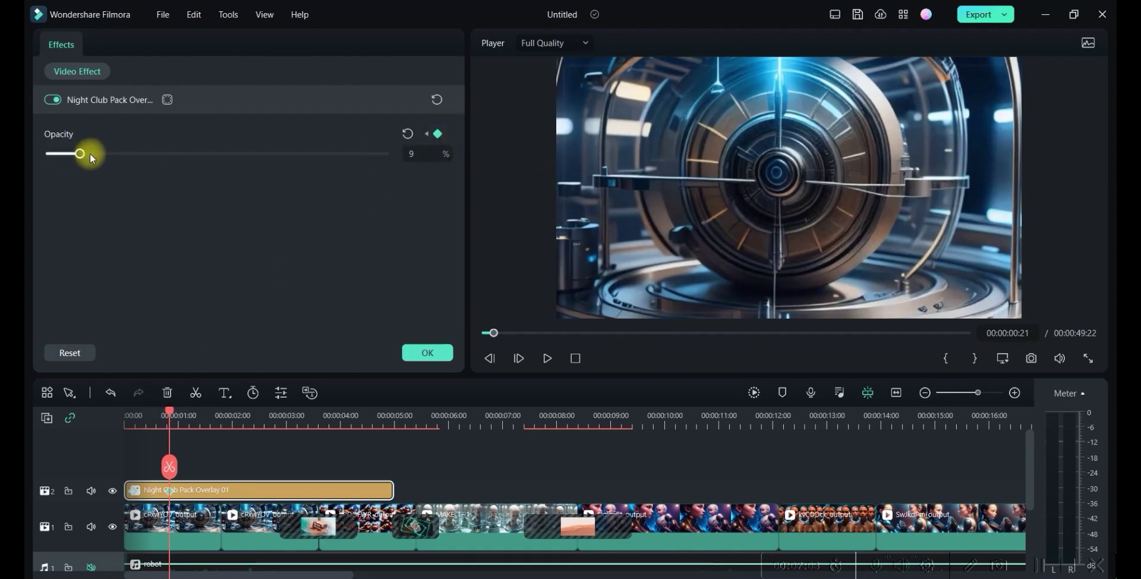
{"action": "left_click_drag", "start_coordinate": [97, 153], "coordinate": [159, 158]}
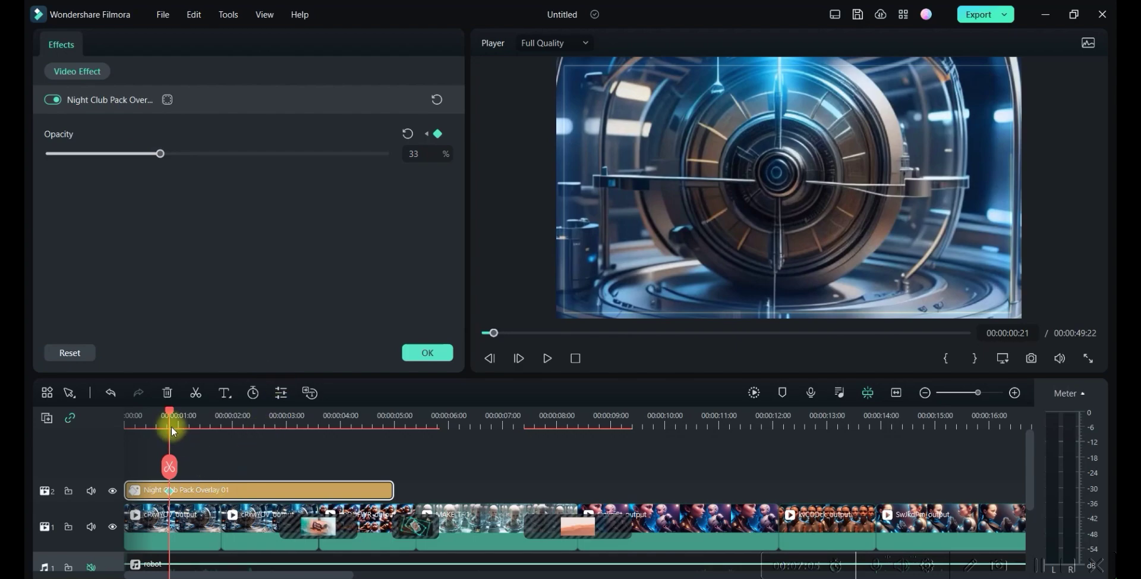
{"action": "left_click", "coordinate": [203, 415]}
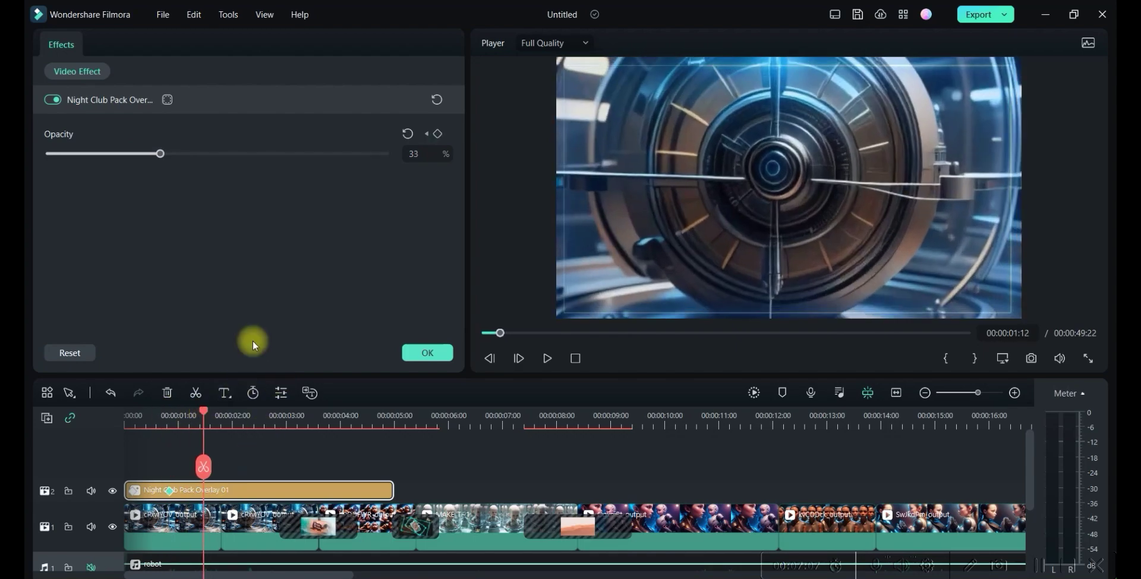
{"action": "left_click", "coordinate": [438, 134]}
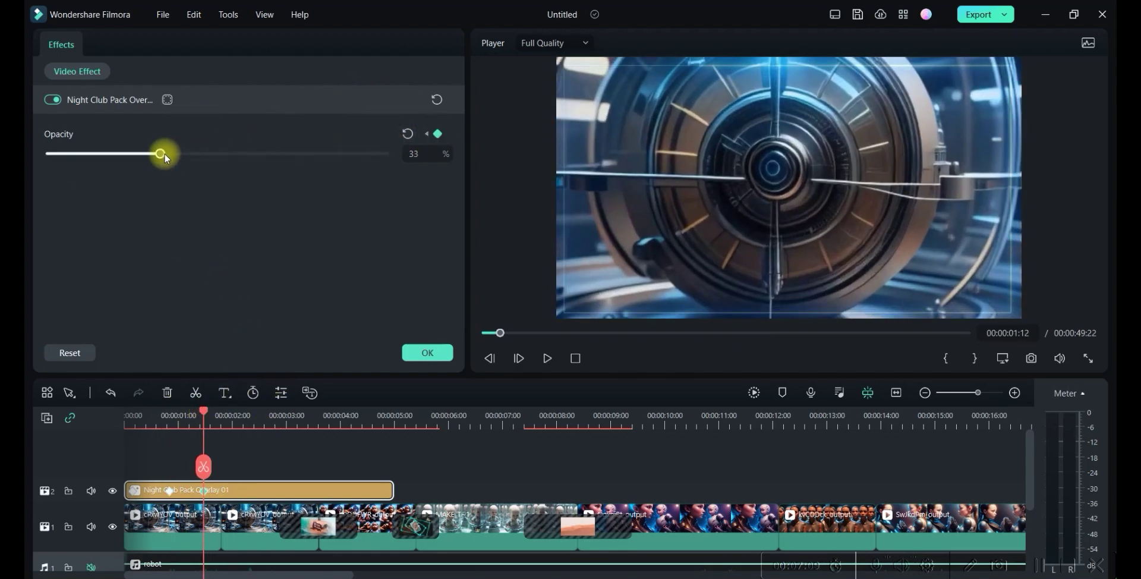
Step: Keyframe the opacity at 59% at 00:00:02:03, 77% at 00:00:02:17, then near 3.5 seconds
{"action": "left_click_drag", "start_coordinate": [174, 154], "coordinate": [248, 155]}
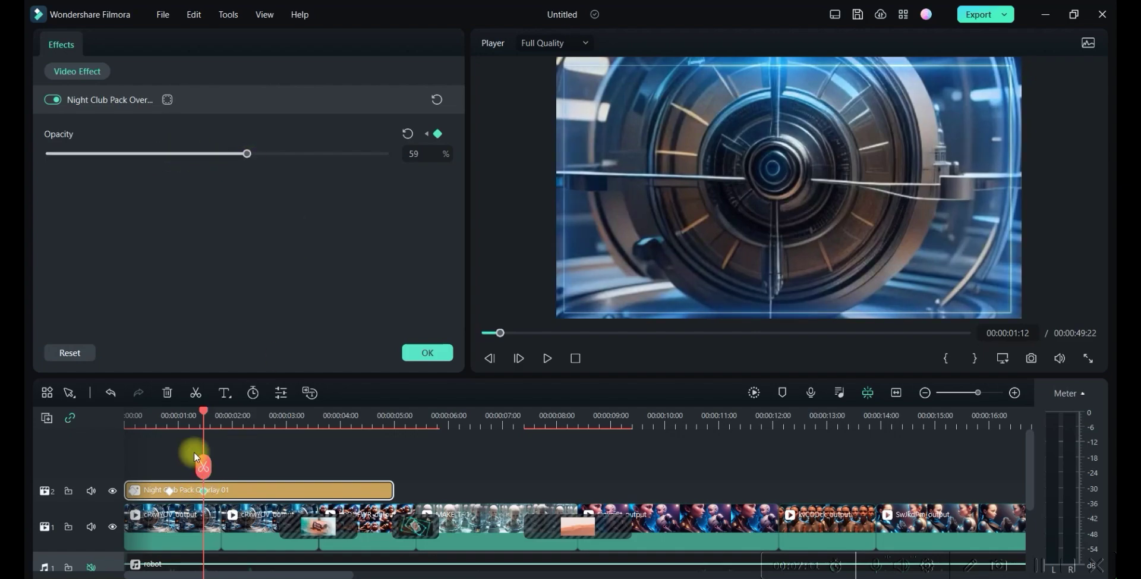
{"action": "left_click_drag", "start_coordinate": [205, 420], "coordinate": [239, 414]}
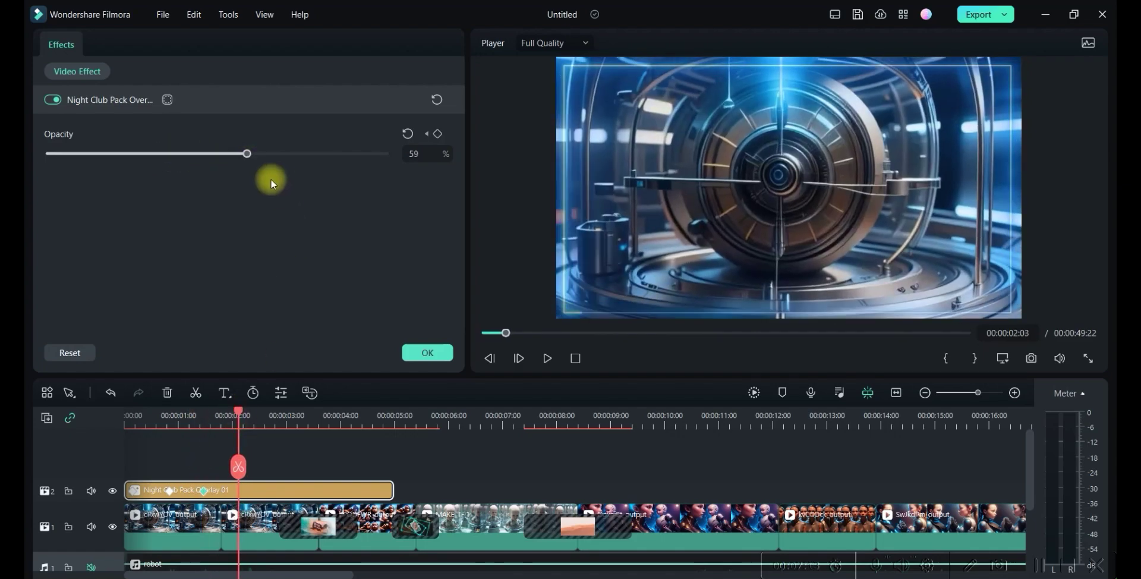
{"action": "left_click", "coordinate": [438, 134]}
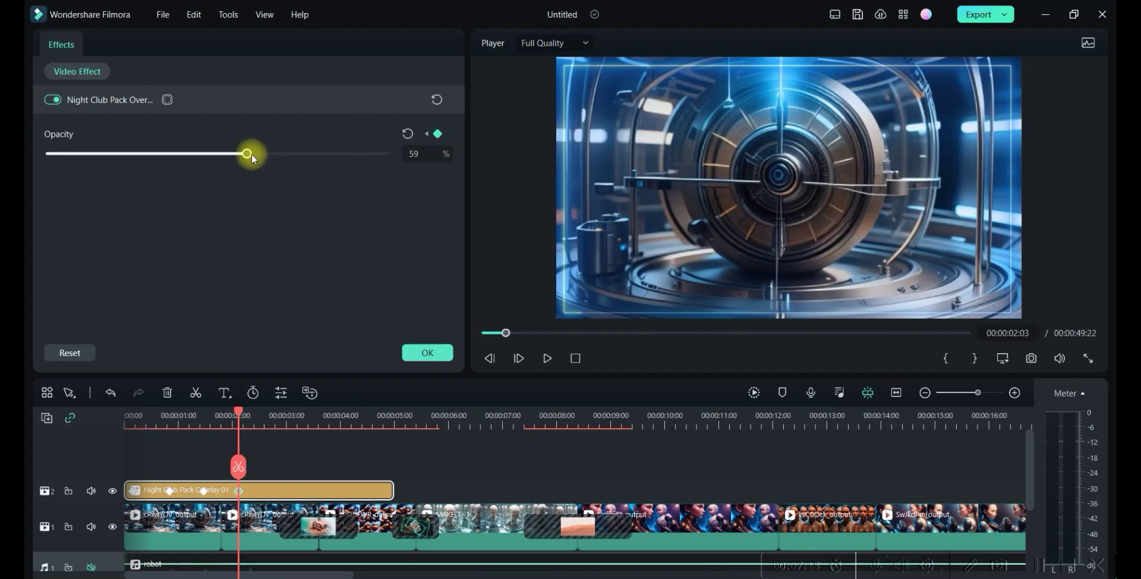
{"action": "left_click_drag", "start_coordinate": [249, 154], "coordinate": [307, 154]}
{"action": "mouse_move", "coordinate": [248, 414]}
{"action": "left_mouse_down"}
{"action": "mouse_move", "coordinate": [280, 414]}
{"action": "mouse_move", "coordinate": [269, 414]}
{"action": "left_mouse_up"}
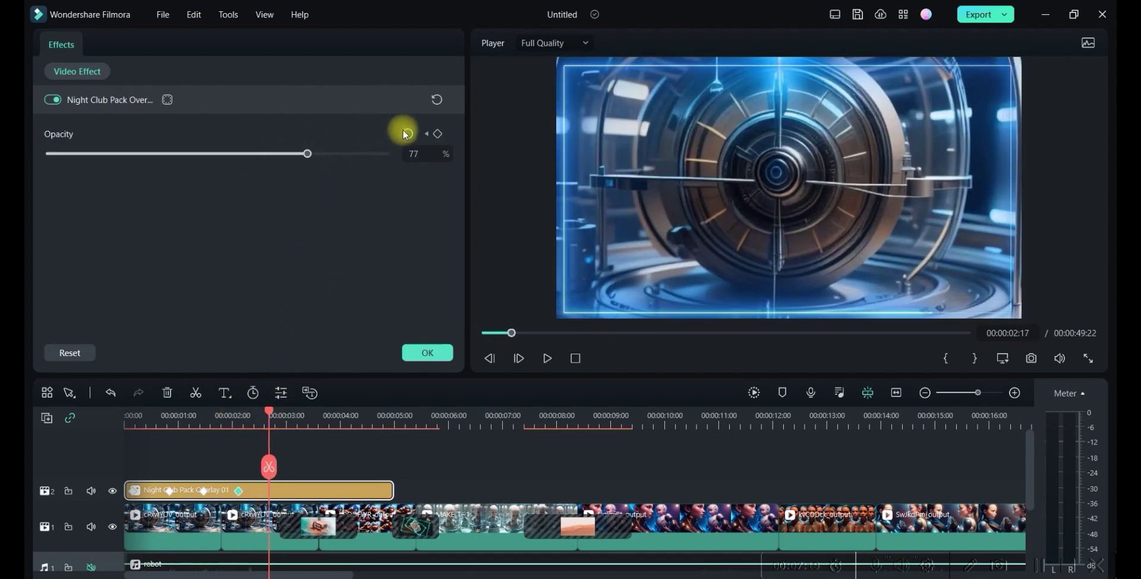
{"action": "left_click", "coordinate": [437, 134]}
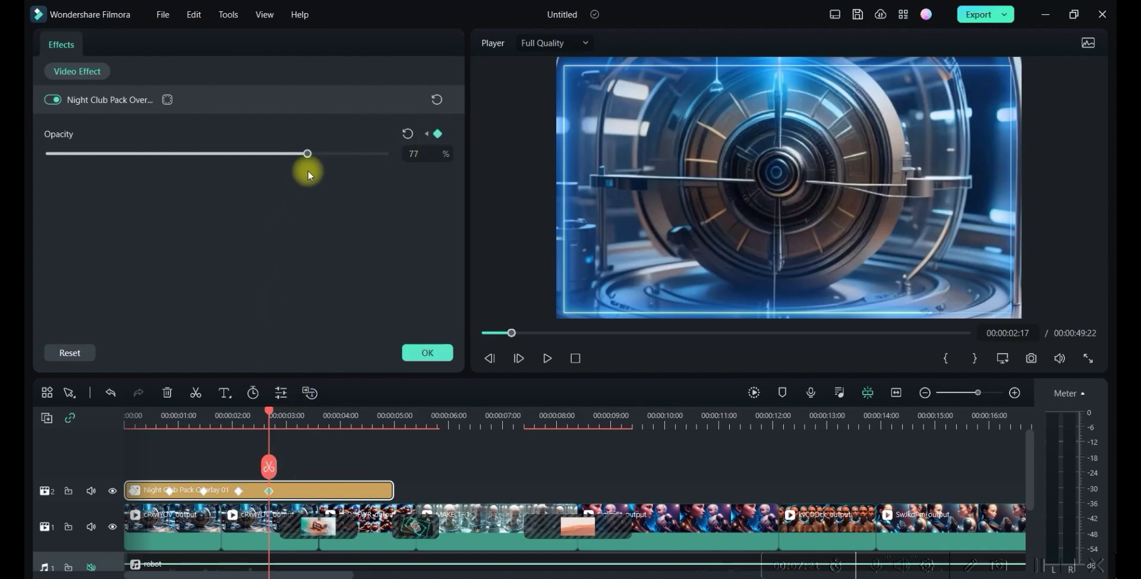
{"action": "left_click_drag", "start_coordinate": [270, 412], "coordinate": [317, 416]}
{"action": "left_click", "coordinate": [437, 133]}
Step: Finish the ramp at 96% and 100% near four seconds, confirm, and play the fade-in
{"action": "left_click_drag", "start_coordinate": [344, 152], "coordinate": [369, 155]}
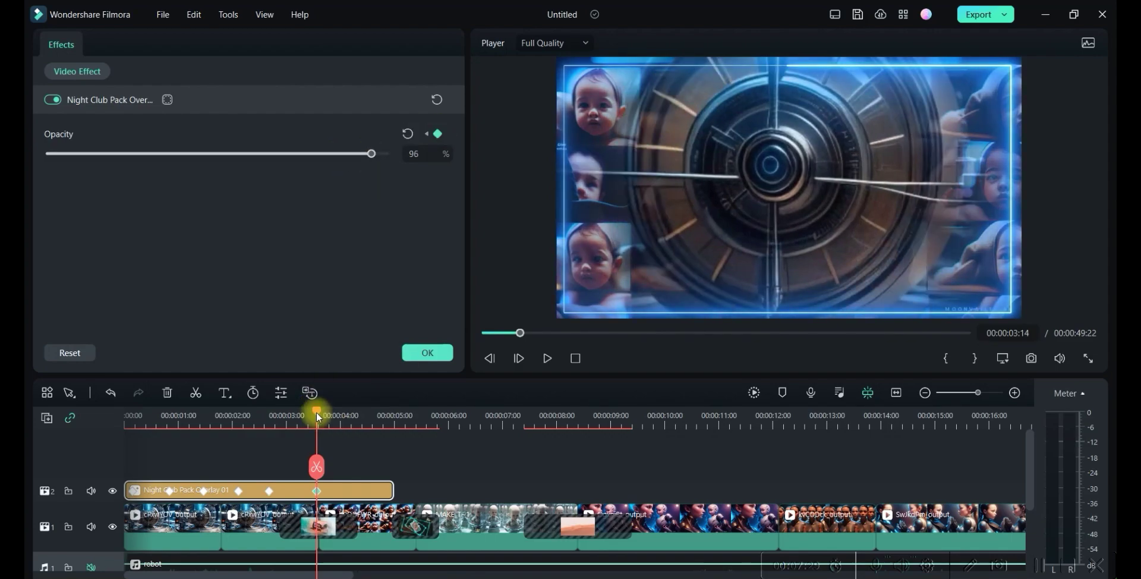
{"action": "left_click_drag", "start_coordinate": [316, 410], "coordinate": [357, 411]}
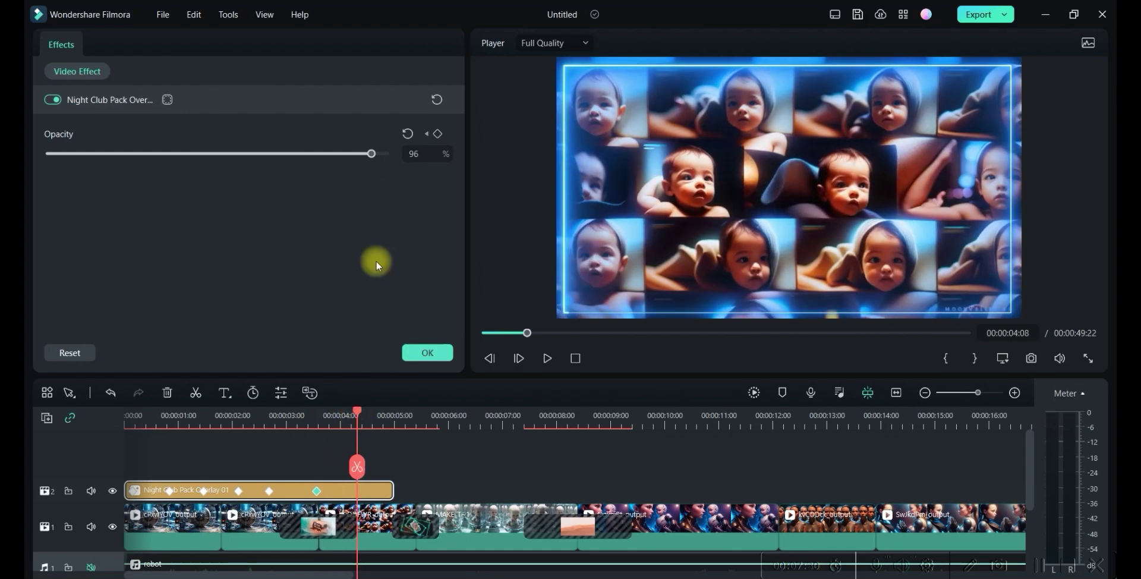
{"action": "left_click", "coordinate": [439, 134]}
{"action": "left_click_drag", "start_coordinate": [397, 156], "coordinate": [410, 156]}
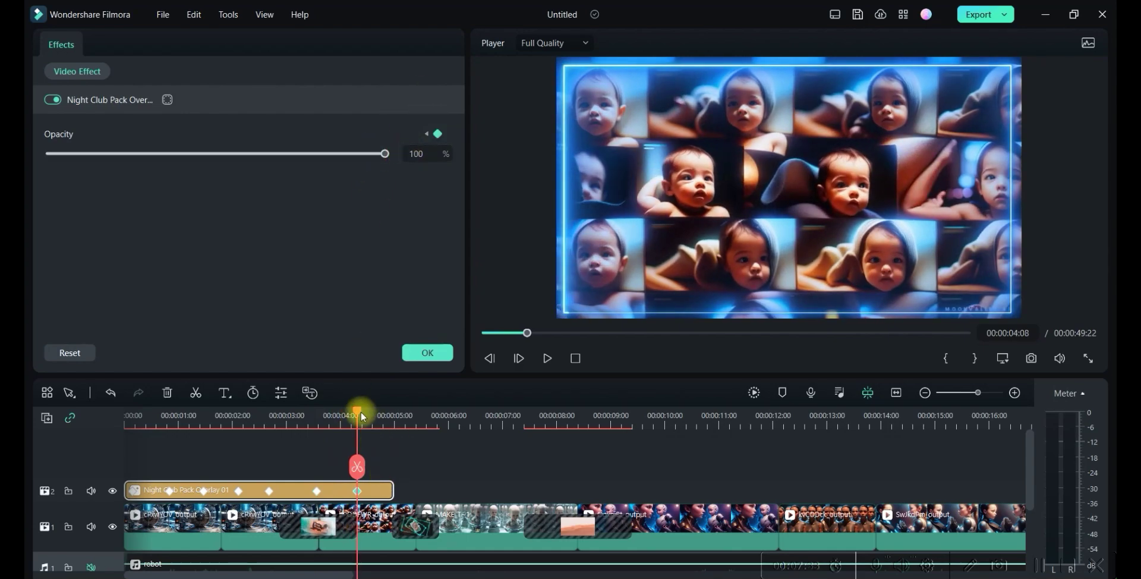
{"action": "left_click_drag", "start_coordinate": [362, 412], "coordinate": [32, 423]}
{"action": "left_click", "coordinate": [427, 353]}
{"action": "left_click", "coordinate": [545, 357]}
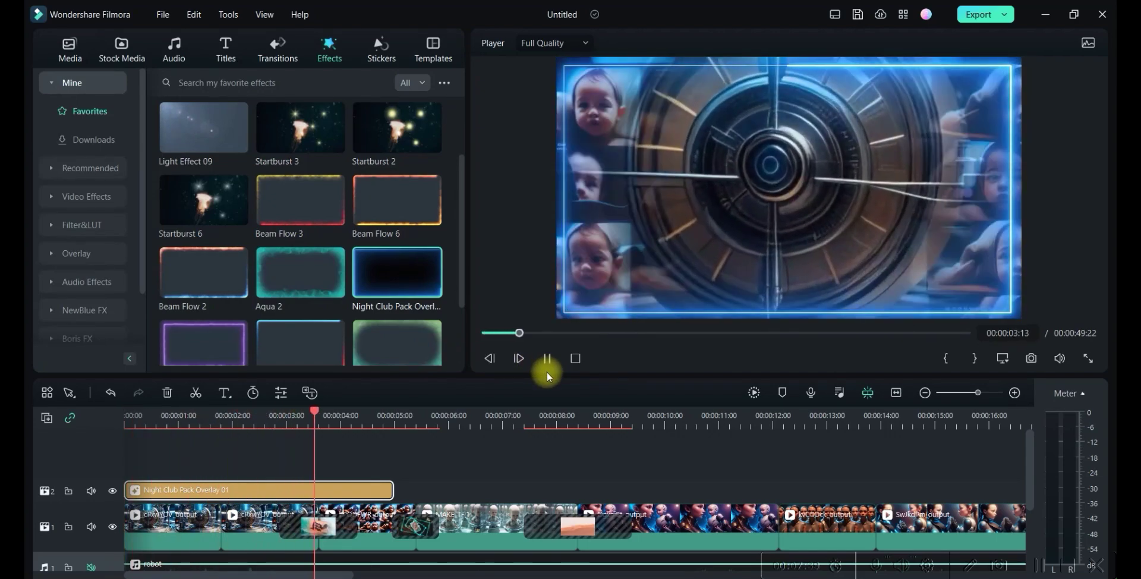
Step: Pause at 00:00:05:07 and add Aqua 2 after the Night Club overlay at 53% opacity
{"action": "left_click", "coordinate": [544, 359]}
{"action": "left_click_drag", "start_coordinate": [315, 268], "coordinate": [416, 495]}
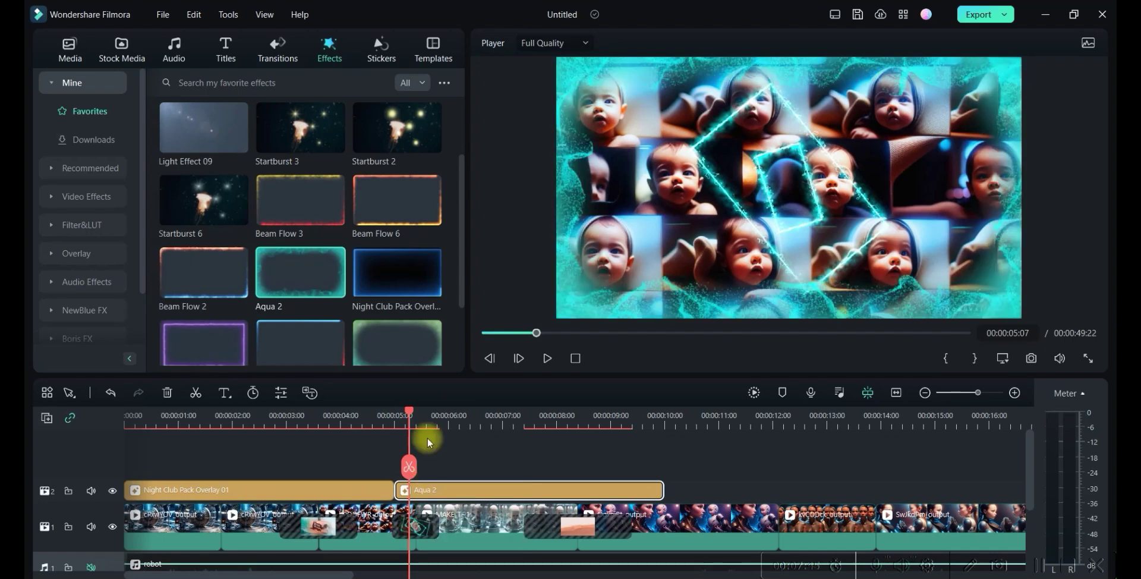
{"action": "double_click", "coordinate": [458, 491]}
{"action": "left_click_drag", "start_coordinate": [334, 157], "coordinate": [229, 159]}
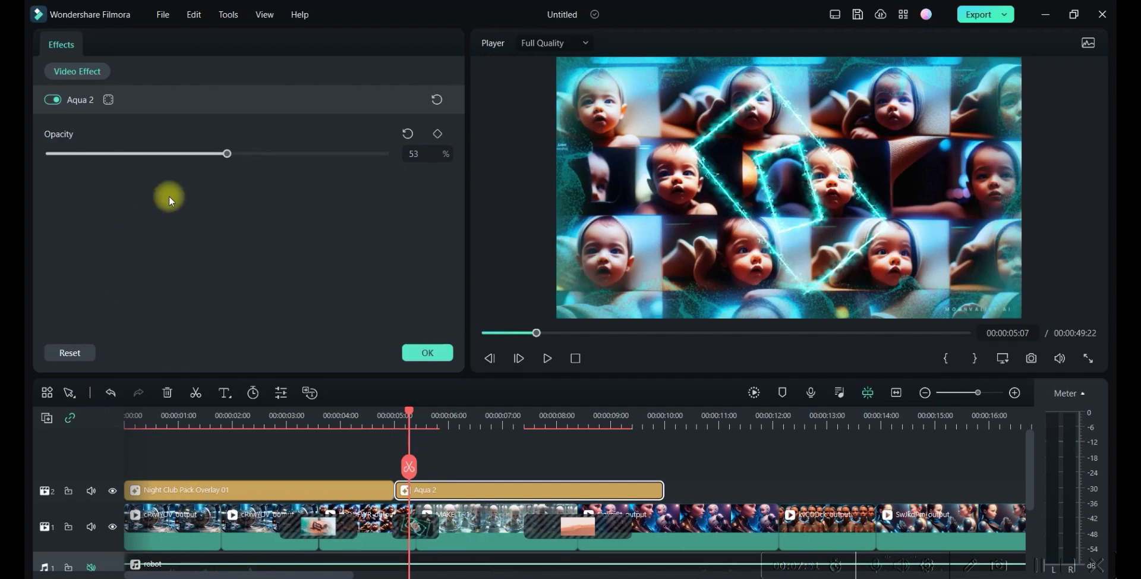
{"action": "left_click", "coordinate": [424, 358]}
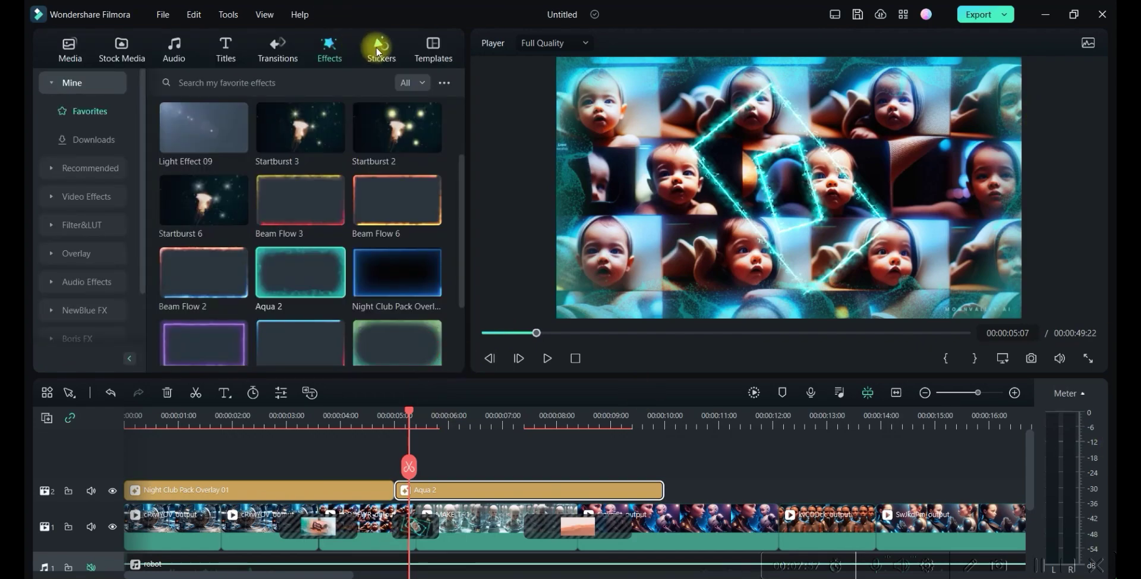
Step: Scroll through the Stickers library thumbnails, then switch to the Audio library
{"action": "left_click", "coordinate": [378, 52]}
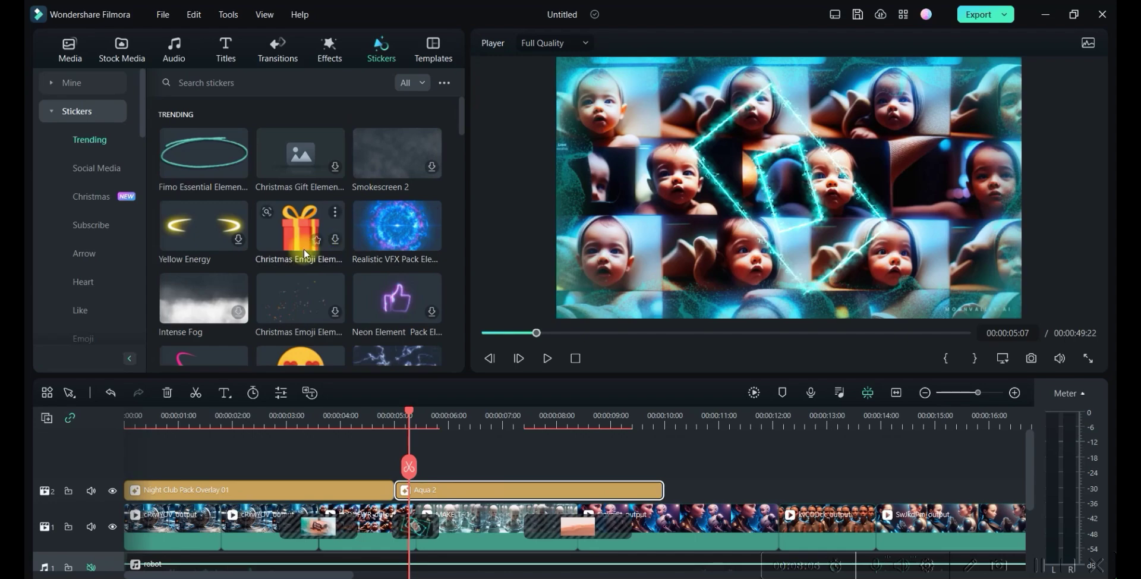
{"action": "mouse_move", "coordinate": [308, 207]}
{"action": "scroll", "coordinate": [324, 226], "scroll_direction": "down", "scroll_amount": 4}
{"action": "scroll", "coordinate": [324, 225], "scroll_direction": "down", "scroll_amount": 6}
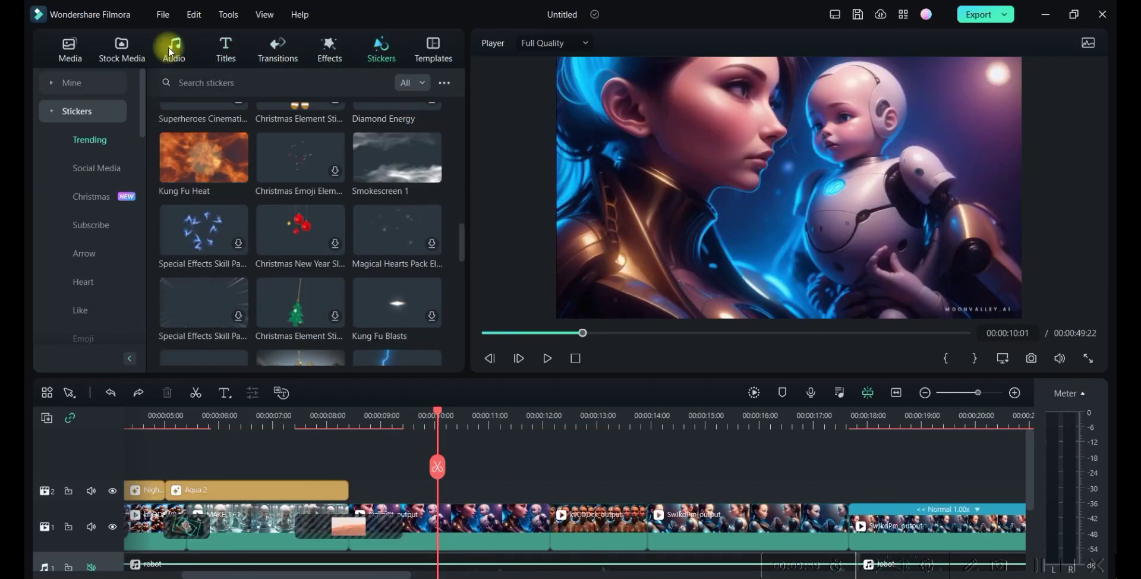
{"action": "left_click", "coordinate": [171, 47]}
Step: Search sound effects for 'Woosh' and filter the results to free sounds only
{"action": "left_click", "coordinate": [97, 111]}
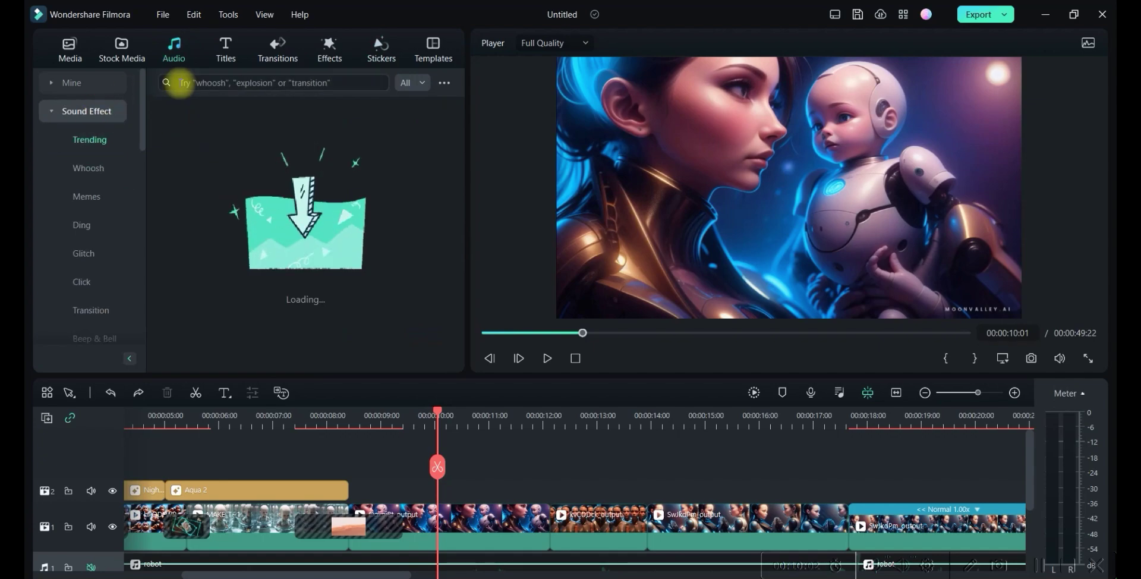
{"action": "left_click", "coordinate": [180, 84]}
{"action": "type", "text": "Woosh"}
{"action": "key", "text": "Return"}
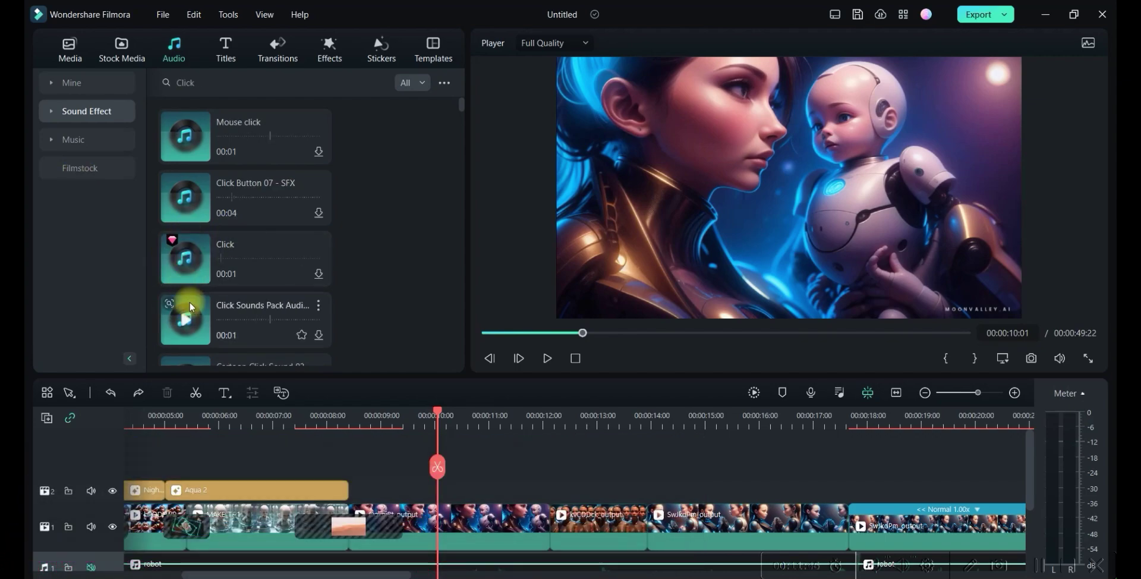
{"action": "left_click", "coordinate": [426, 83]}
{"action": "left_click", "coordinate": [421, 124]}
{"action": "scroll", "coordinate": [205, 153], "scroll_direction": "down", "scroll_amount": 3}
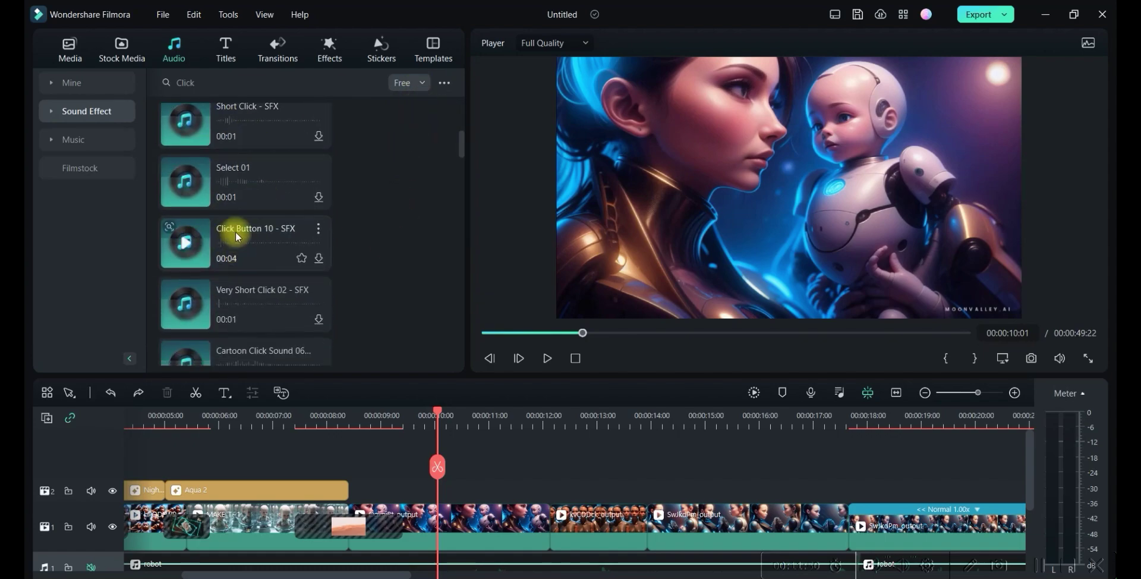
{"action": "scroll", "coordinate": [248, 242], "scroll_direction": "down", "scroll_amount": 5}
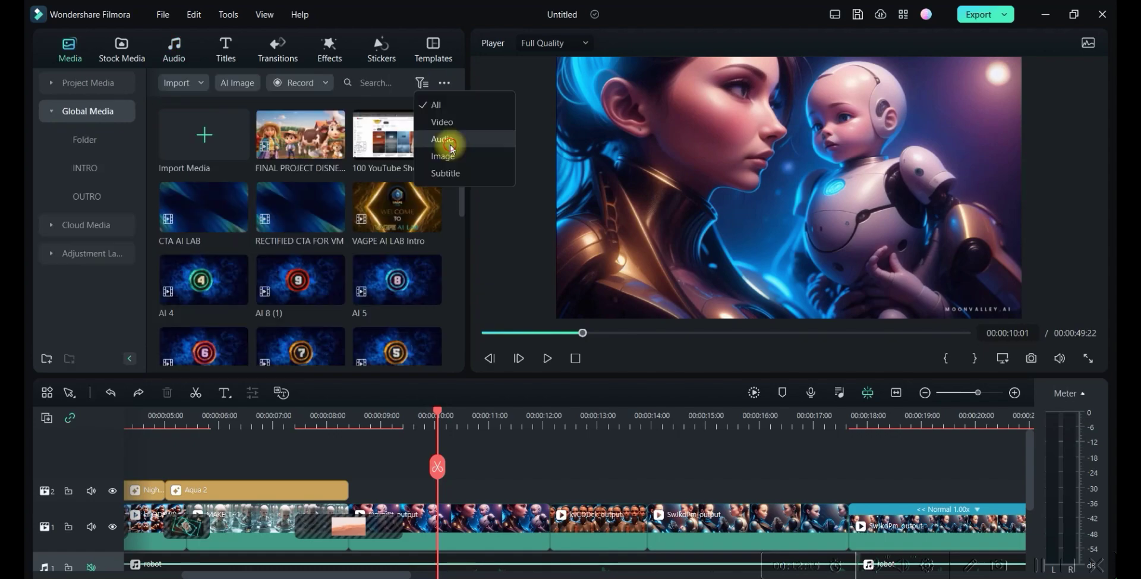
Step: Place Cartoon Boing on a new audio track near 8 seconds, check its settings, then delete it
{"action": "left_click", "coordinate": [452, 149]}
{"action": "left_click_drag", "start_coordinate": [297, 137], "coordinate": [351, 494]}
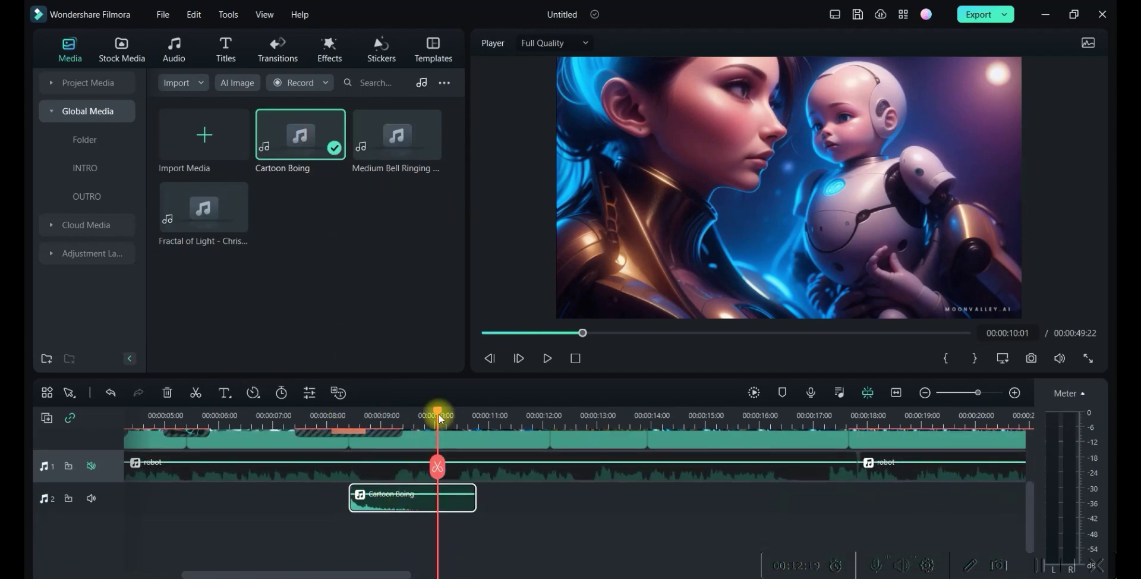
{"action": "left_click_drag", "start_coordinate": [438, 413], "coordinate": [347, 414]}
{"action": "double_click", "coordinate": [393, 498]}
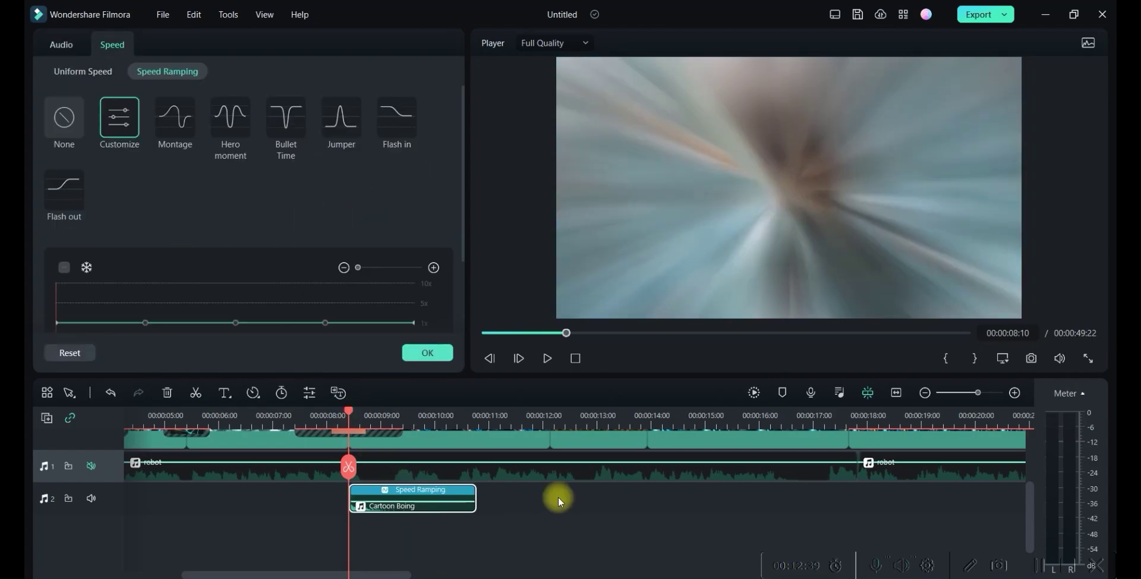
{"action": "left_click", "coordinate": [559, 497]}
{"action": "left_click", "coordinate": [451, 505]}
{"action": "key", "text": "Delete"}
{"action": "left_click_drag", "start_coordinate": [350, 574], "coordinate": [435, 574]}
{"action": "scroll", "coordinate": [603, 494], "scroll_direction": "up", "scroll_amount": 2}
{"action": "scroll", "coordinate": [604, 494], "scroll_direction": "up", "scroll_amount": 2}
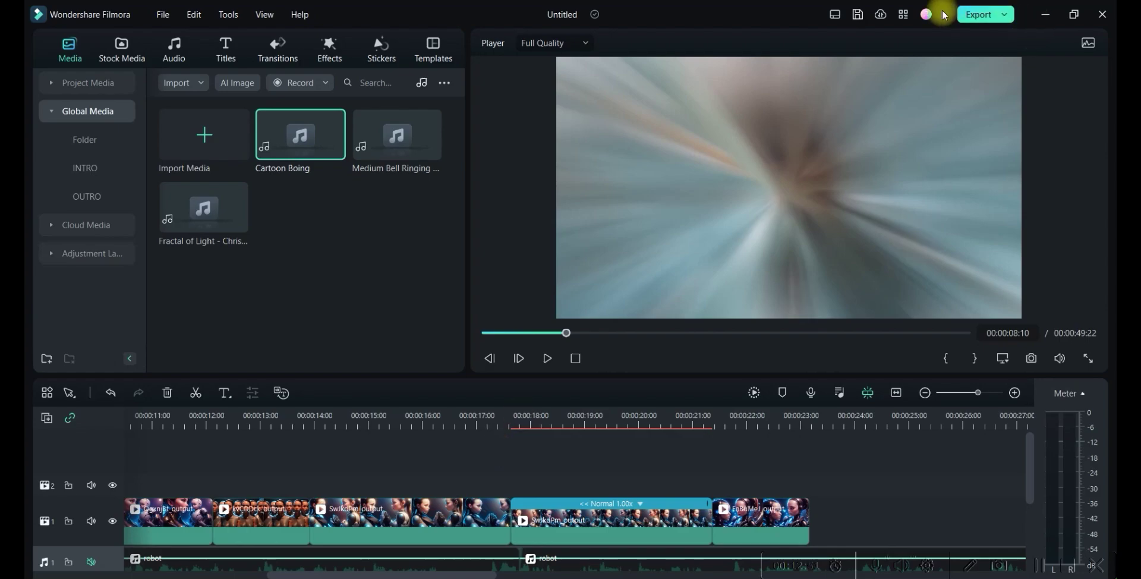
{"action": "left_click", "coordinate": [982, 20]}
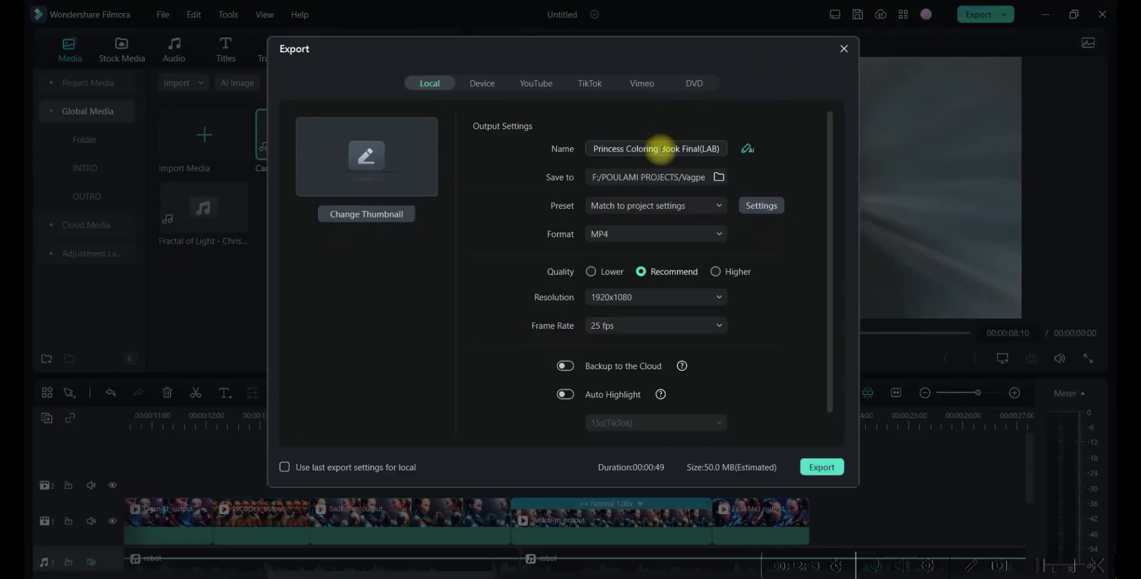
{"action": "left_click", "coordinate": [594, 148]}
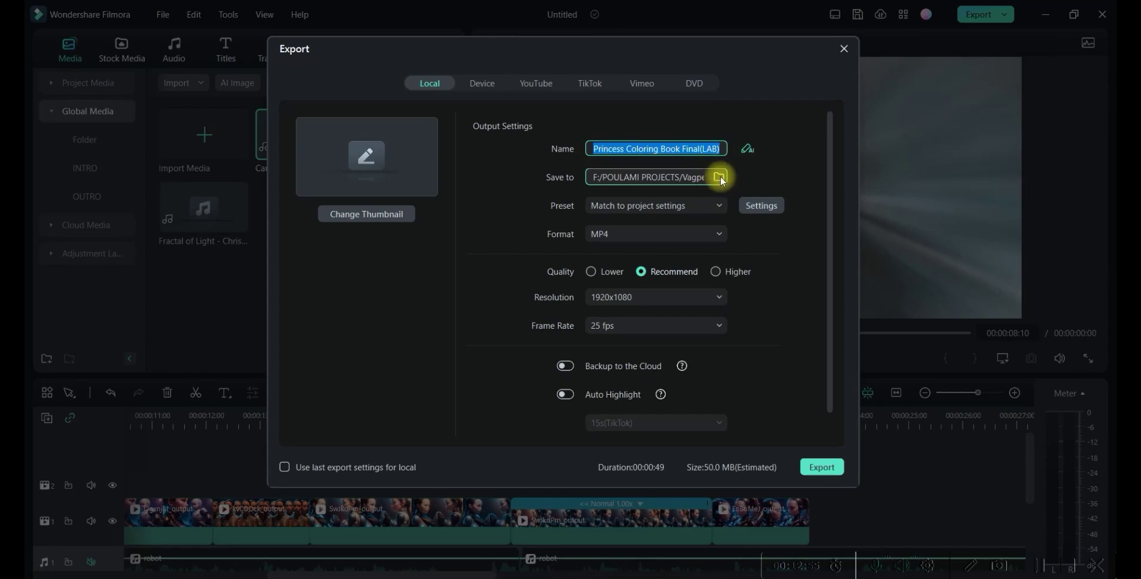
{"action": "left_click", "coordinate": [718, 176]}
{"action": "left_click", "coordinate": [758, 348]}
{"action": "left_click", "coordinate": [715, 272]}
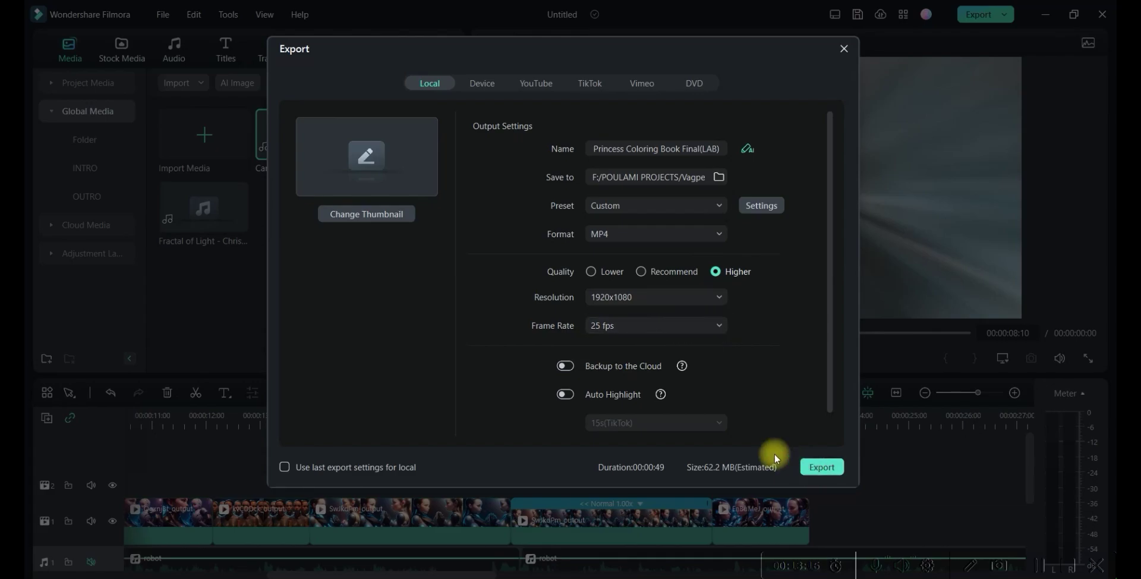
{"action": "left_click", "coordinate": [846, 49]}
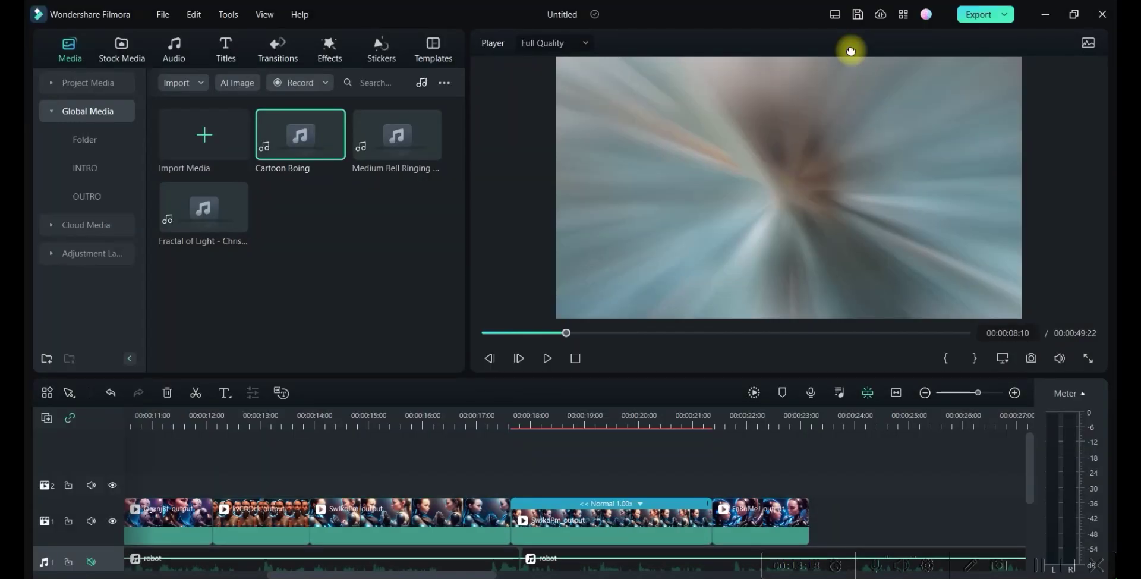